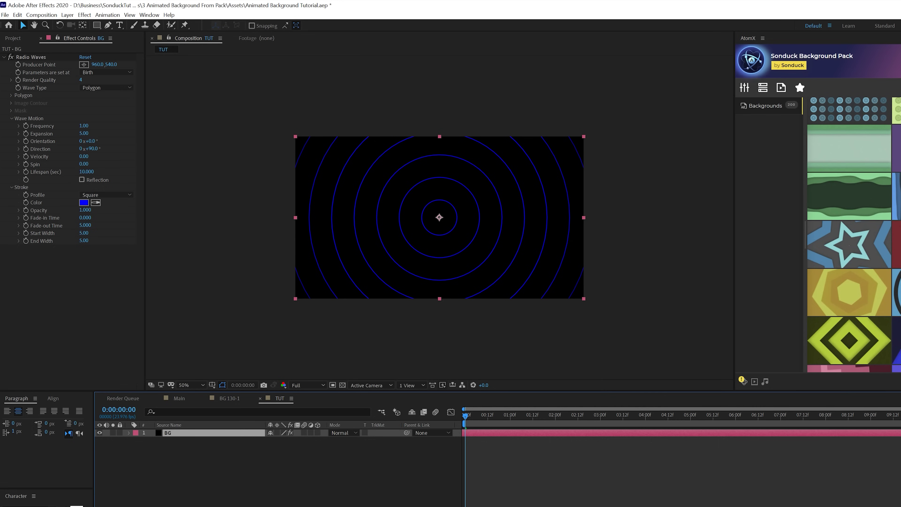
Step: Expand Polygon and set Radio Waves to 4 sides, with Star left off
click(14, 100)
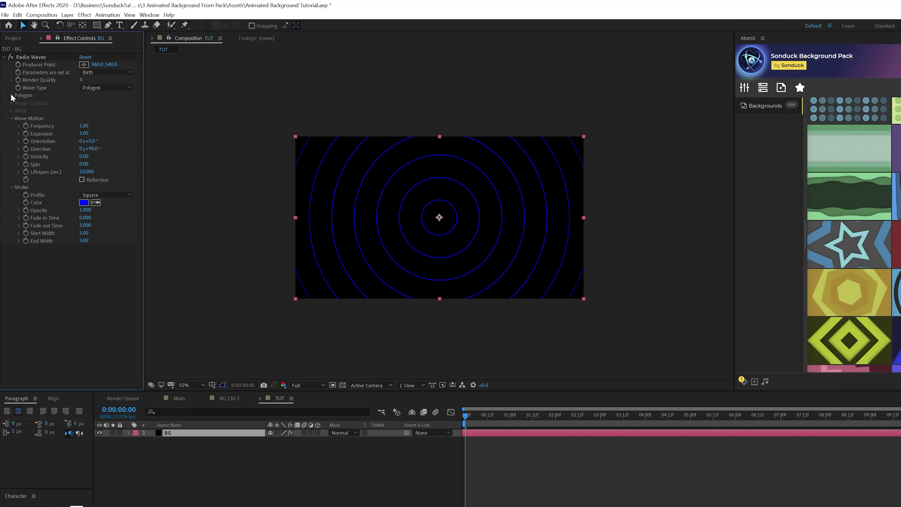
click(12, 96)
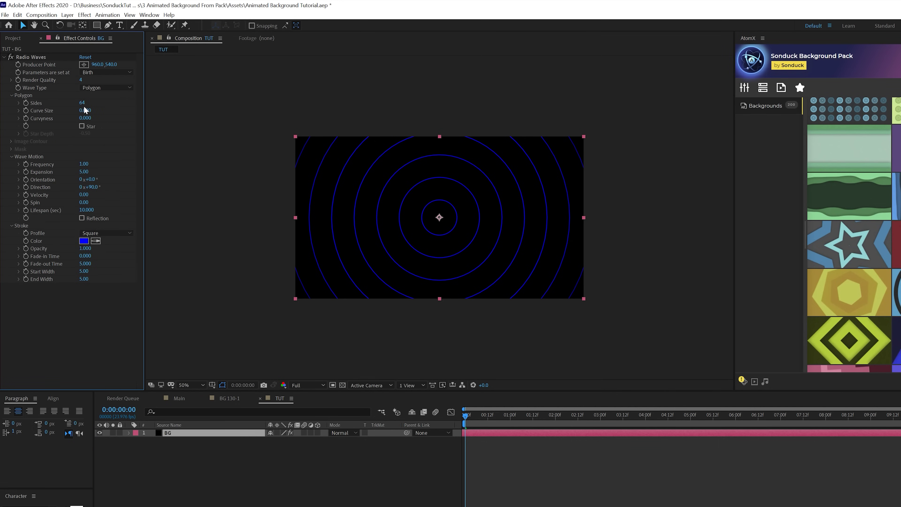
drag(84, 103, 58, 105)
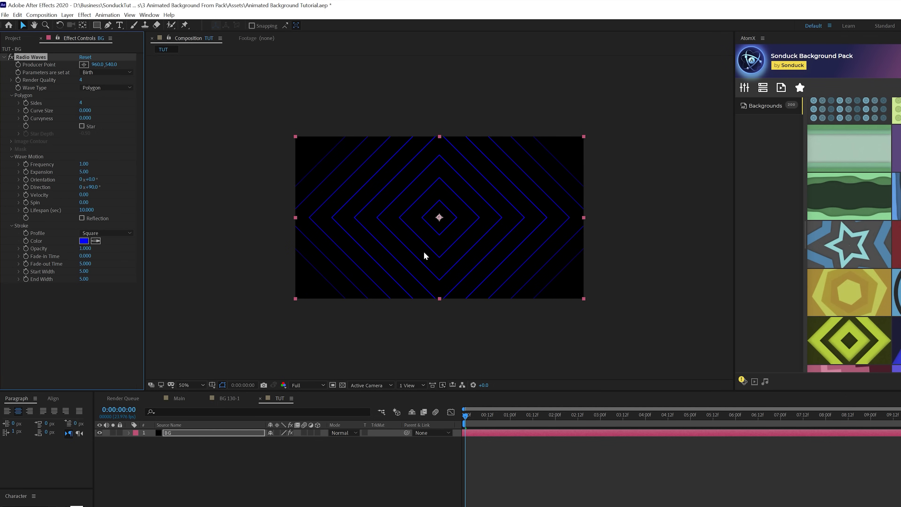
click(82, 126)
click(82, 126)
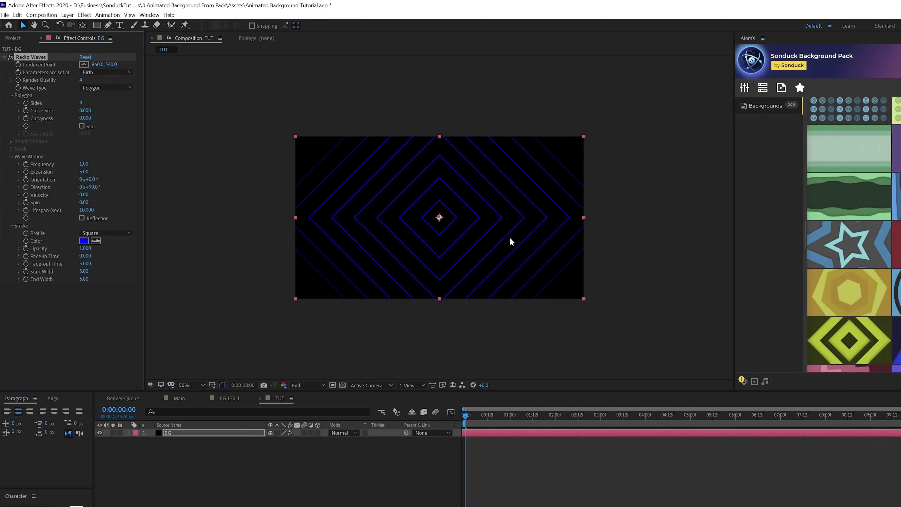
Step: Round the diamond corners by setting Curve Size to about 0.310
drag(97, 110, 102, 111)
key(slash)
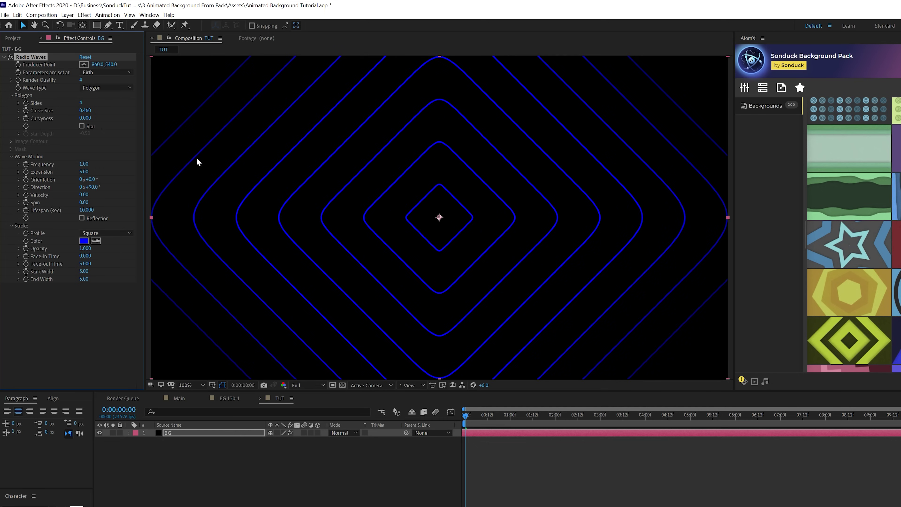
drag(86, 112, 77, 109)
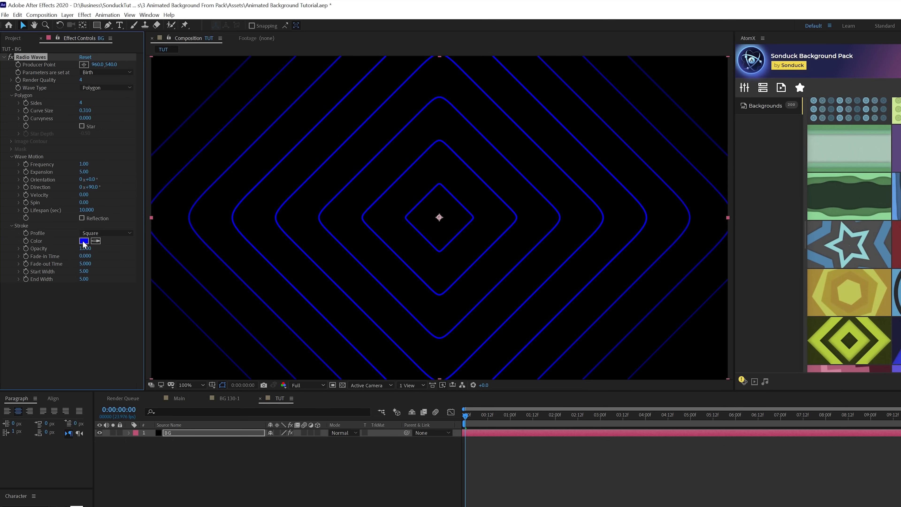
Step: Set the Radio Waves stroke colour to white
click(83, 241)
click(629, 404)
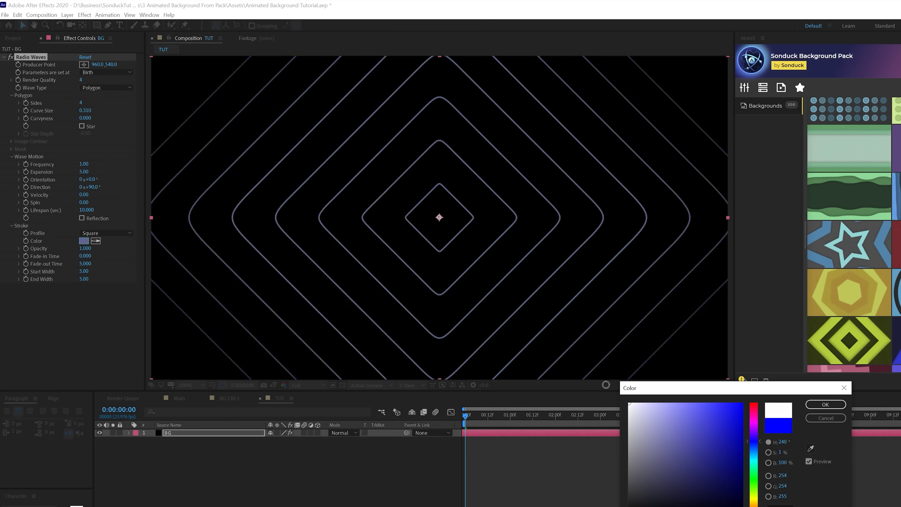
click(827, 406)
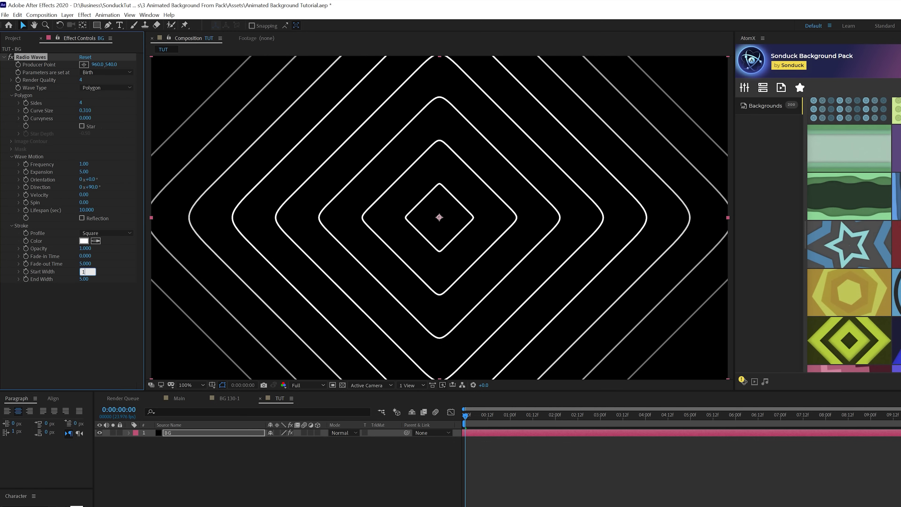
Step: Set Start Width and End Width to 15 and preview the ring animation
key(Tab)
text(1)
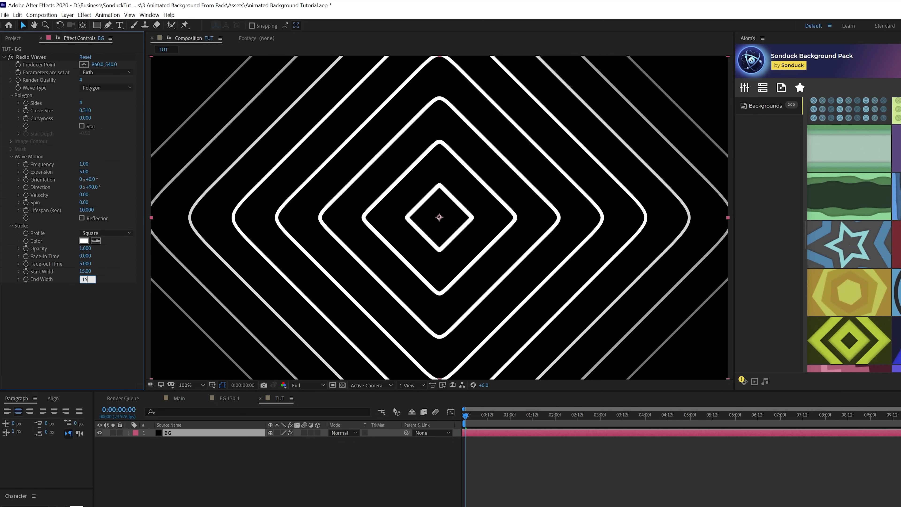
key(comma)
key(comma)
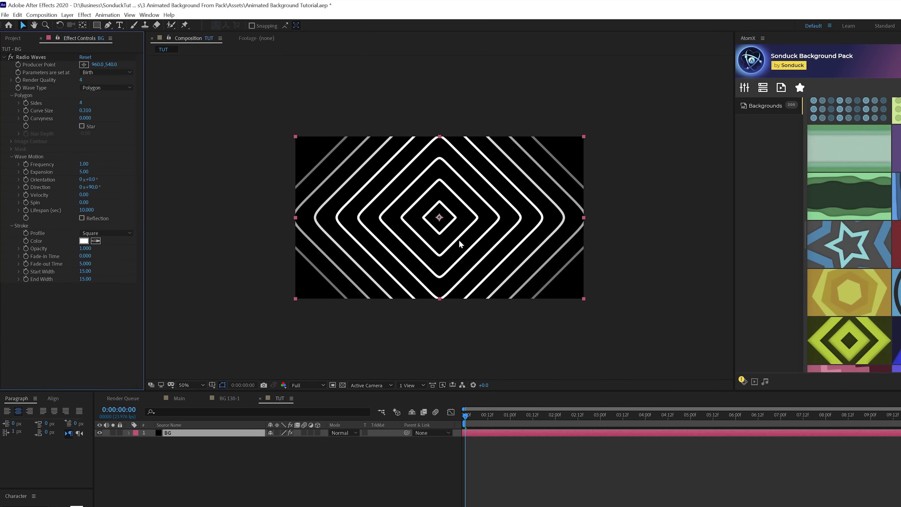
drag(493, 421, 634, 426)
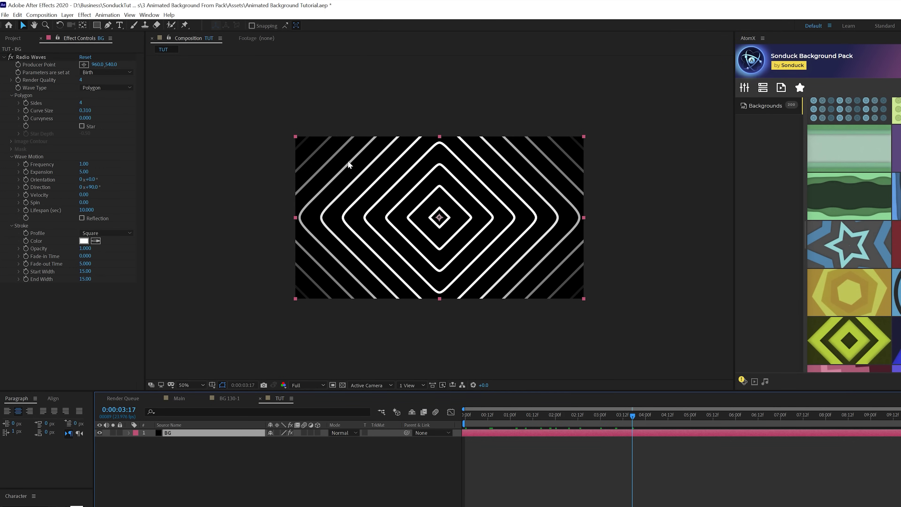
drag(572, 422, 469, 421)
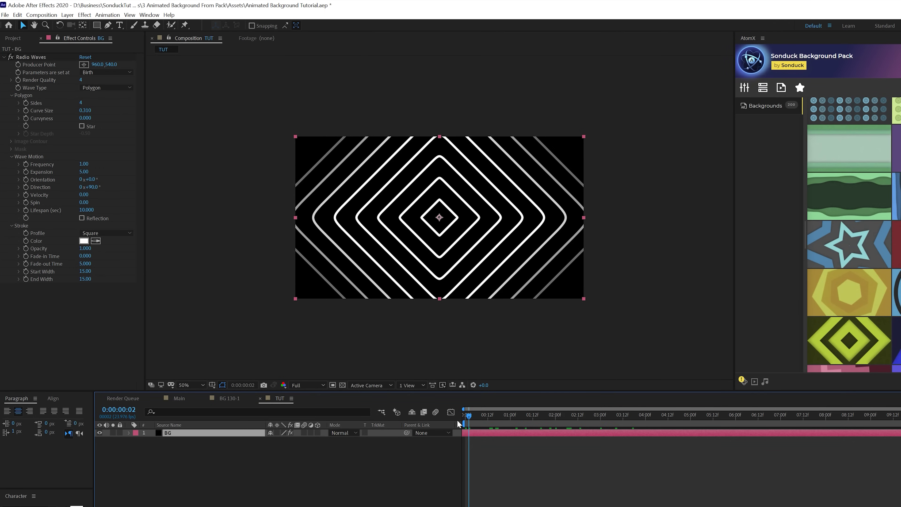
click(235, 504)
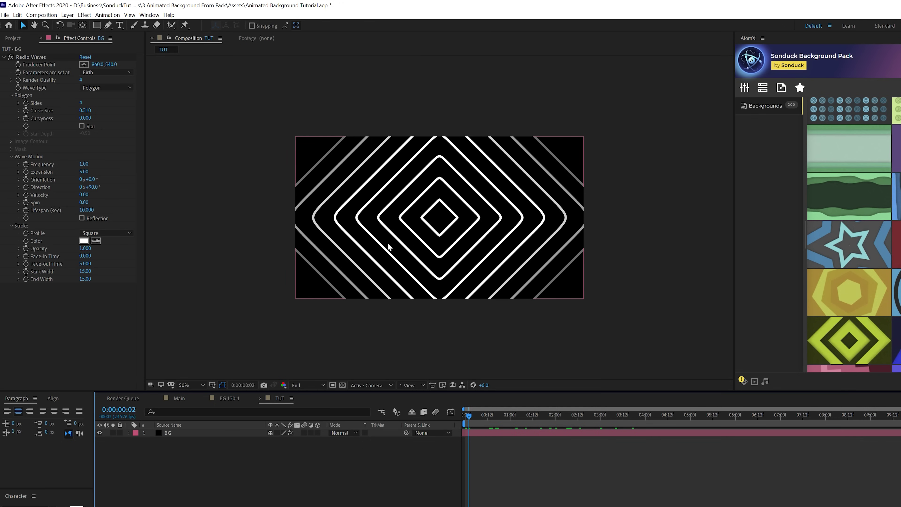
Step: Create a new dark navy solid named Dark Royal Blue Solid 1
click(67, 14)
mouse_move(86, 24)
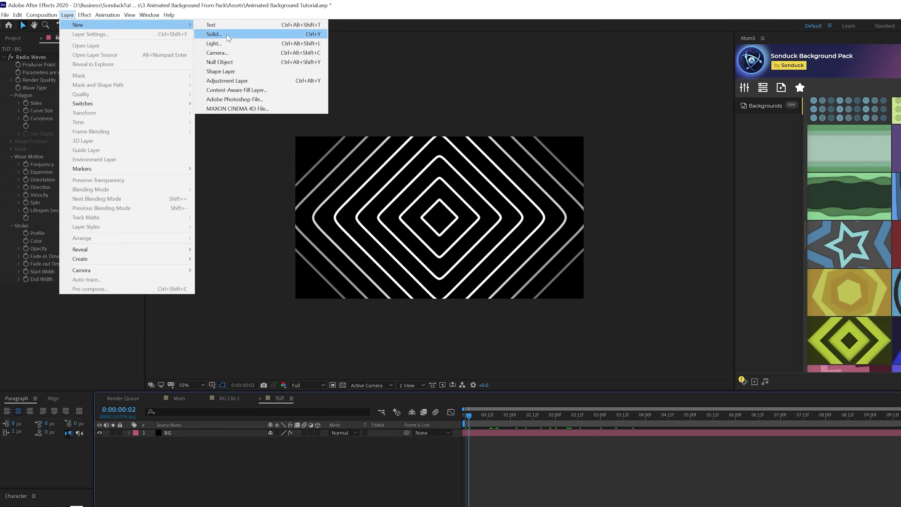
click(213, 34)
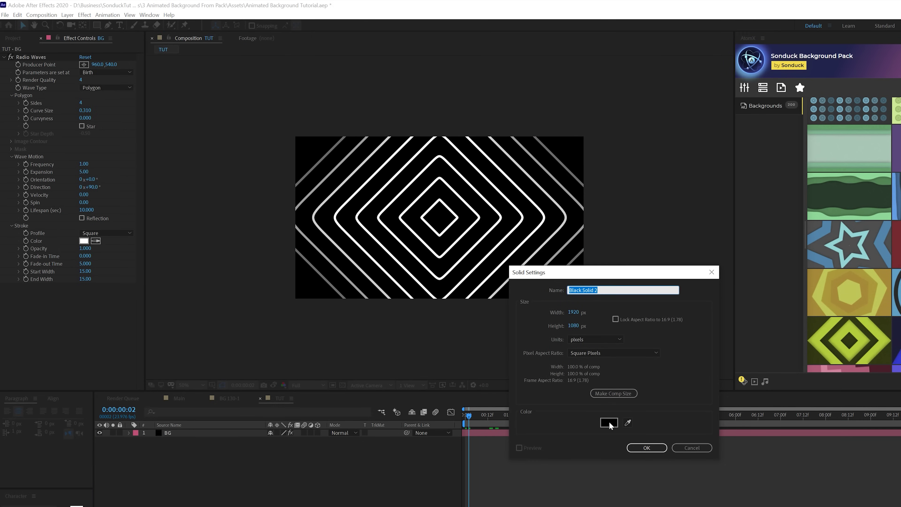
click(602, 420)
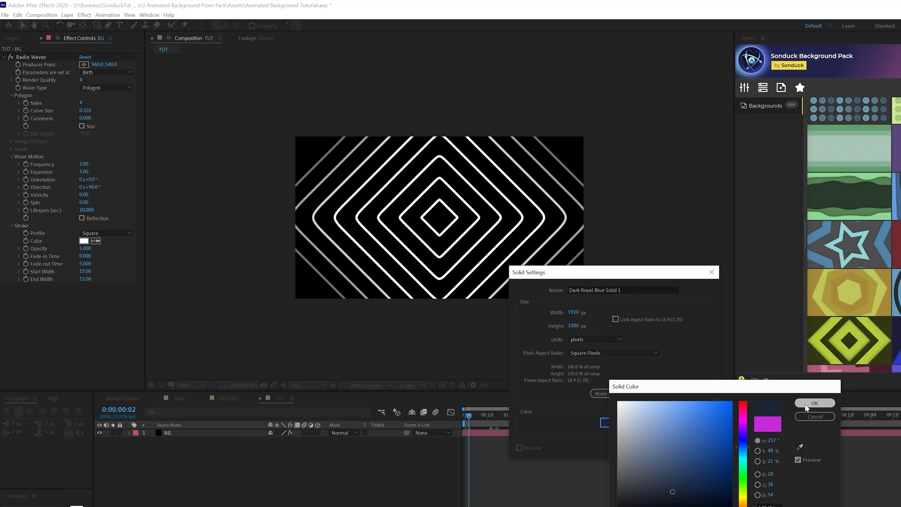
click(815, 403)
click(647, 448)
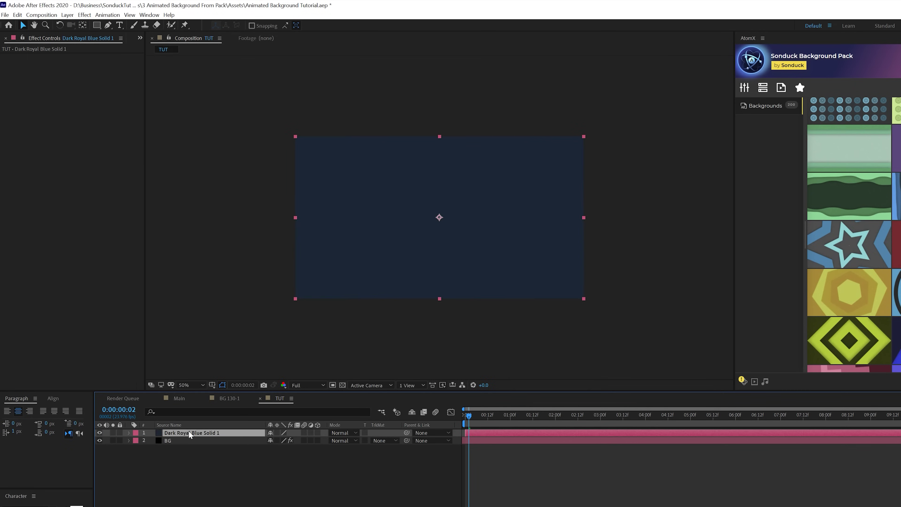
Step: Move Dark Royal Blue Solid 1 beneath the BG layer
drag(188, 432, 175, 448)
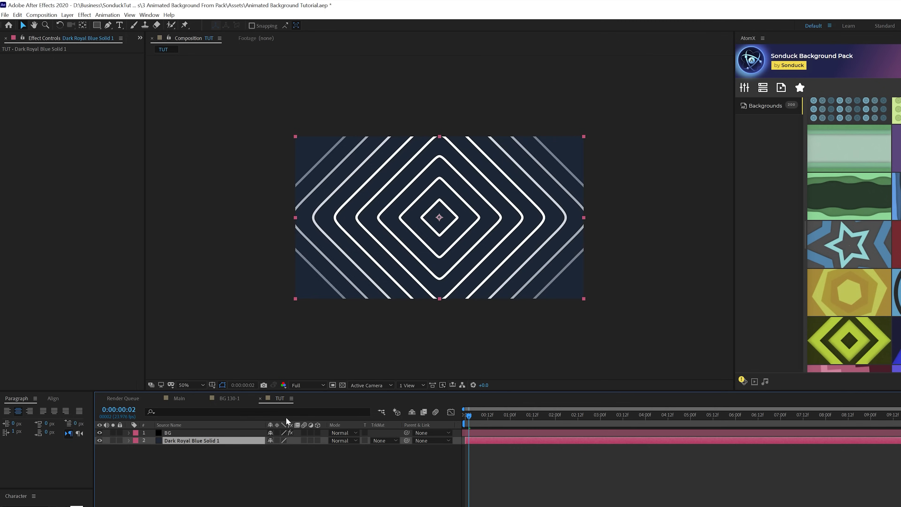
key(slash)
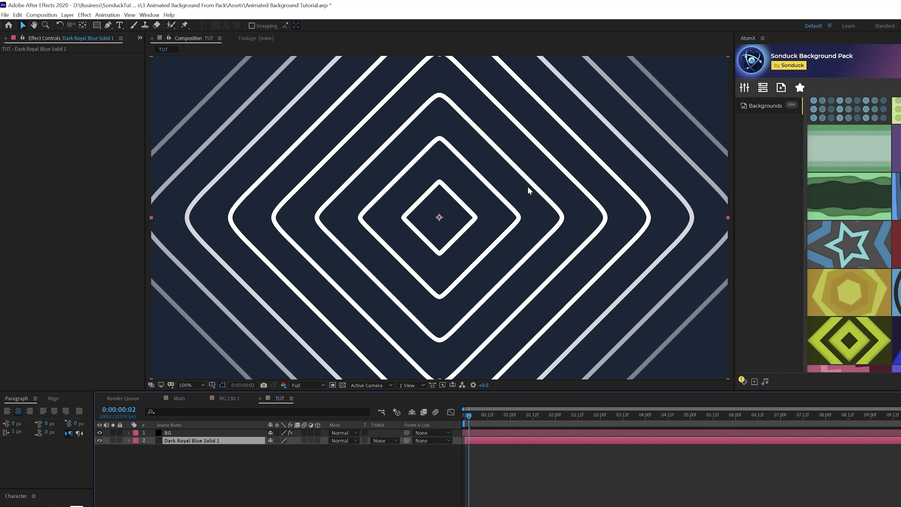
scroll(528, 191, down, 1)
Step: Change the BG layer's Radio Waves stroke colour from white to mid grey
drag(482, 422, 642, 419)
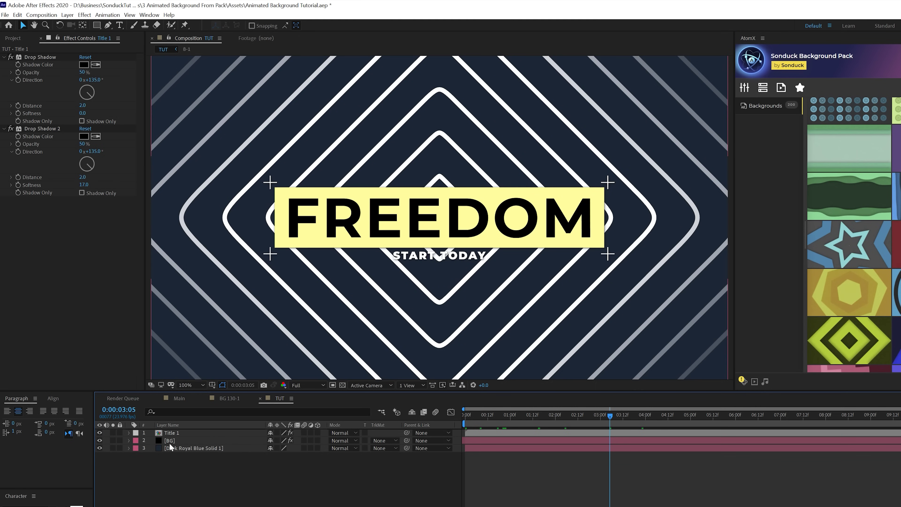
click(191, 440)
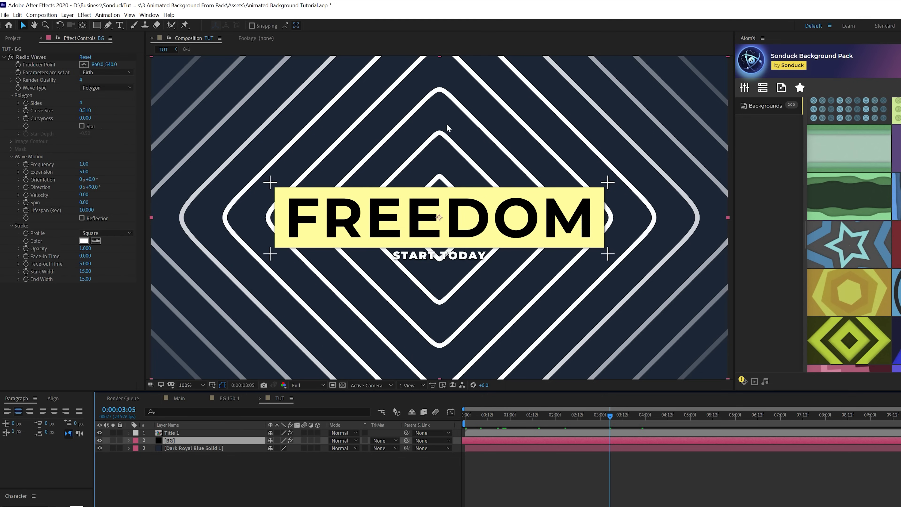
click(84, 241)
mouse_move(638, 444)
mouse_down()
mouse_move(605, 462)
mouse_move(603, 448)
mouse_up()
click(814, 403)
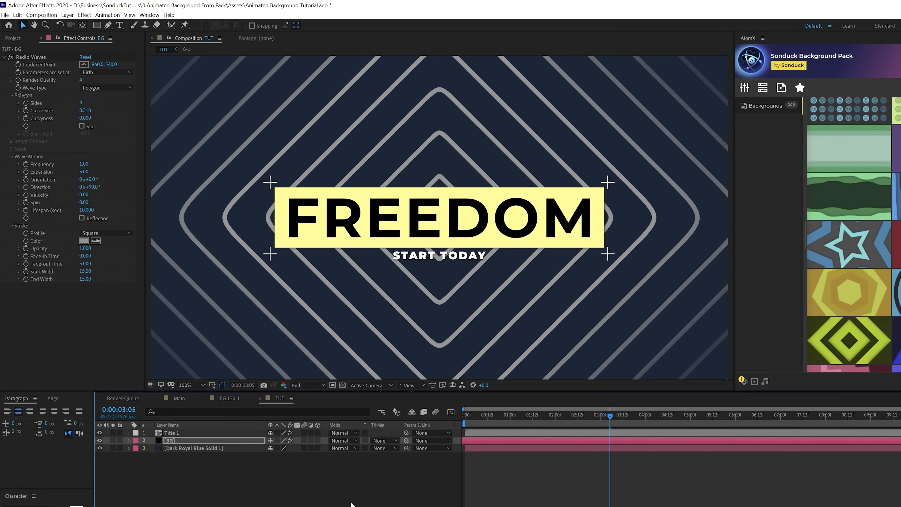
click(350, 496)
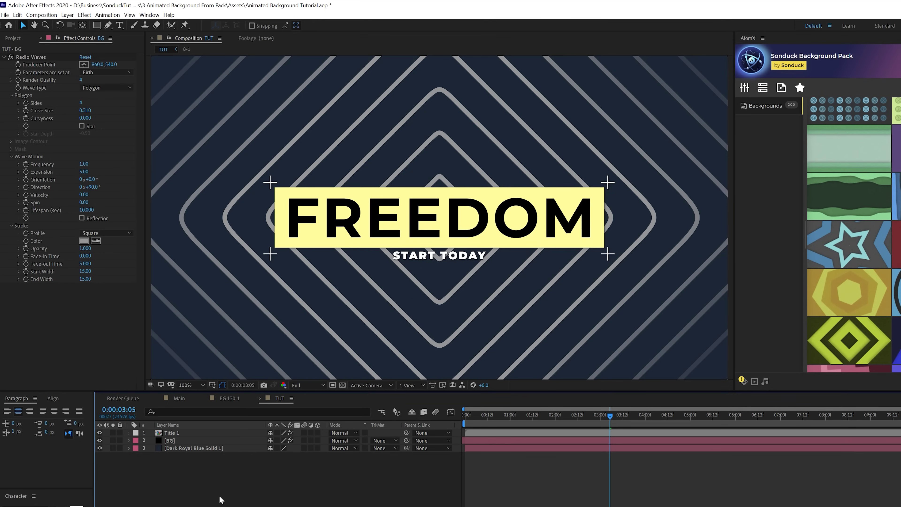
Step: Add a new adjustment layer to the composition
click(67, 15)
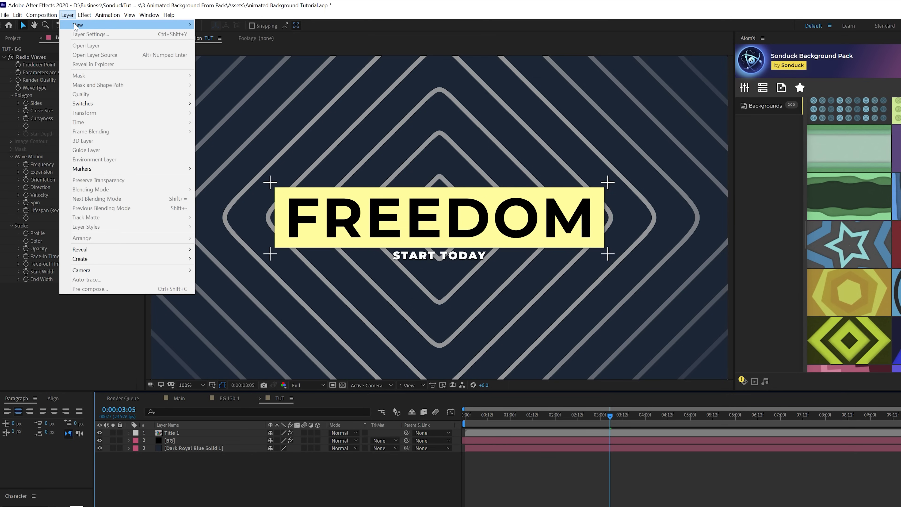
mouse_move(167, 24)
click(229, 81)
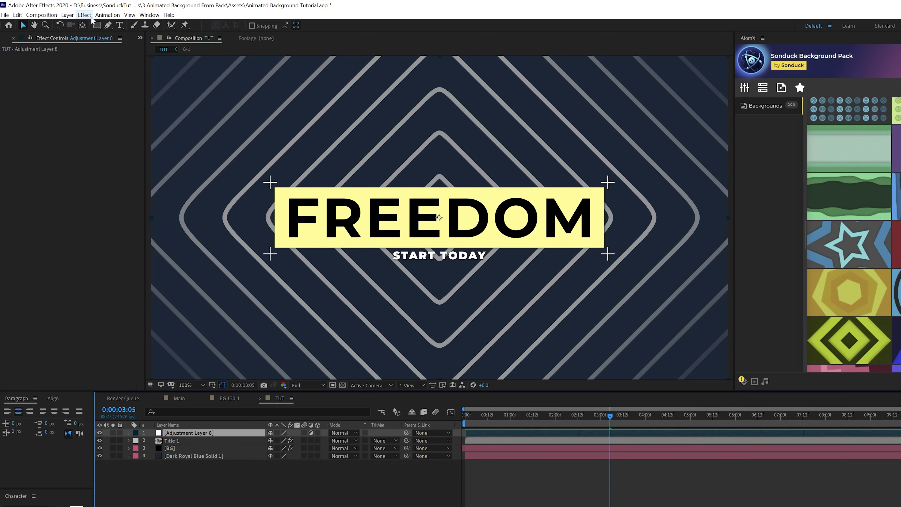
Step: Apply Noise at 11% with Use Color Noise off, and hide the FREEDOM title layer
click(85, 15)
mouse_move(118, 176)
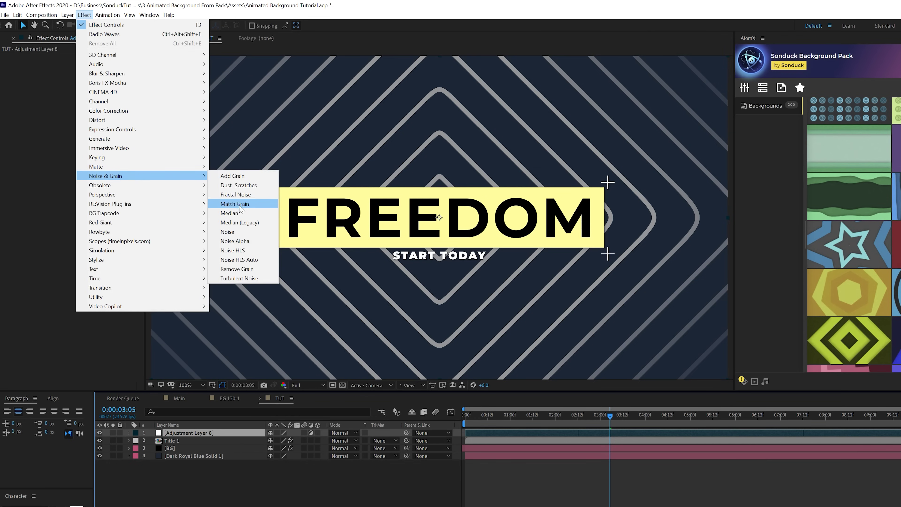
click(229, 233)
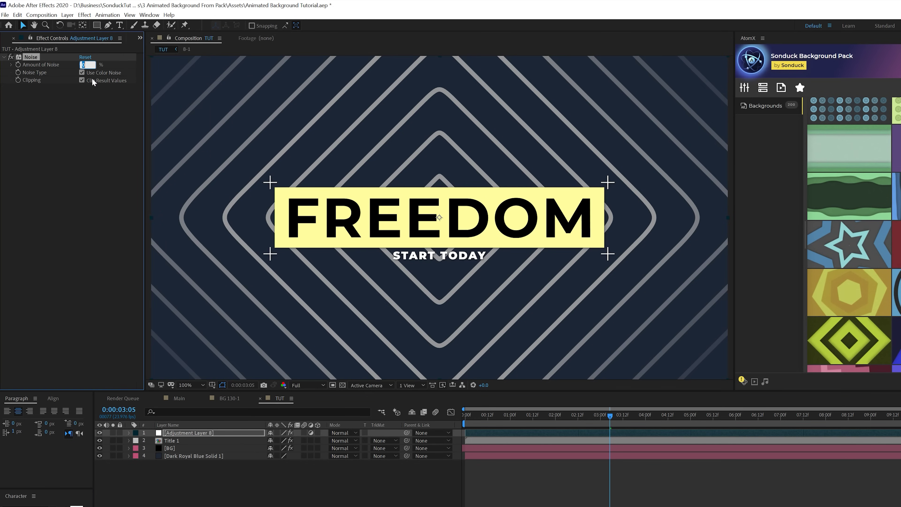
text(11)
click(82, 80)
click(82, 72)
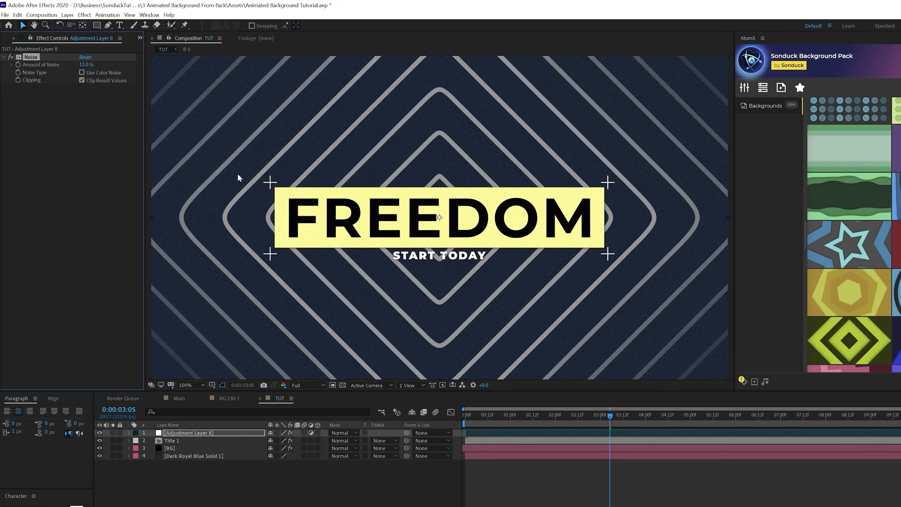
click(100, 441)
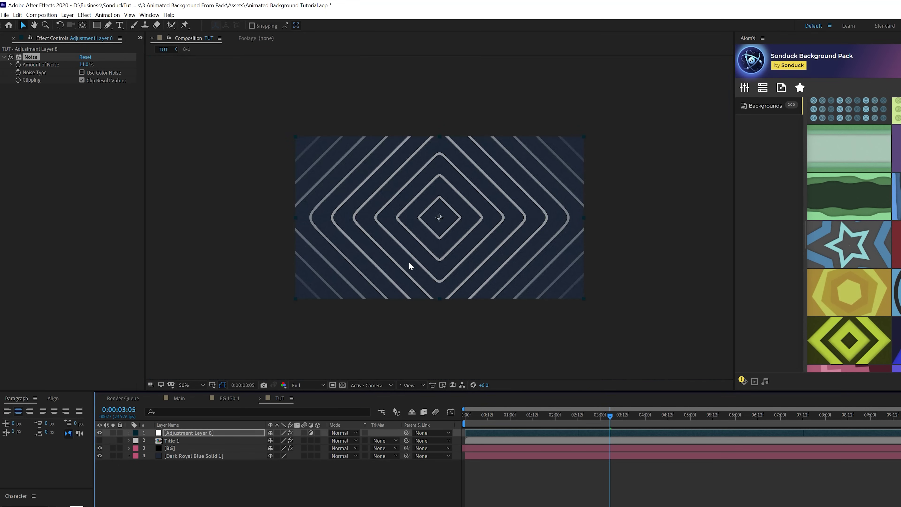
drag(548, 418, 596, 433)
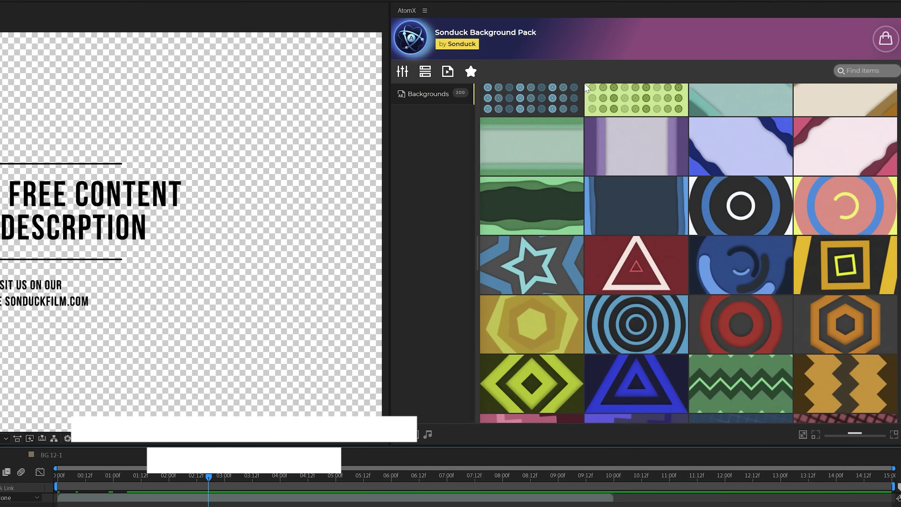
Step: Browse the Sonduck Backgrounds grid in AtomX and apply BG 12 to the BGS composition
mouse_move(572, 203)
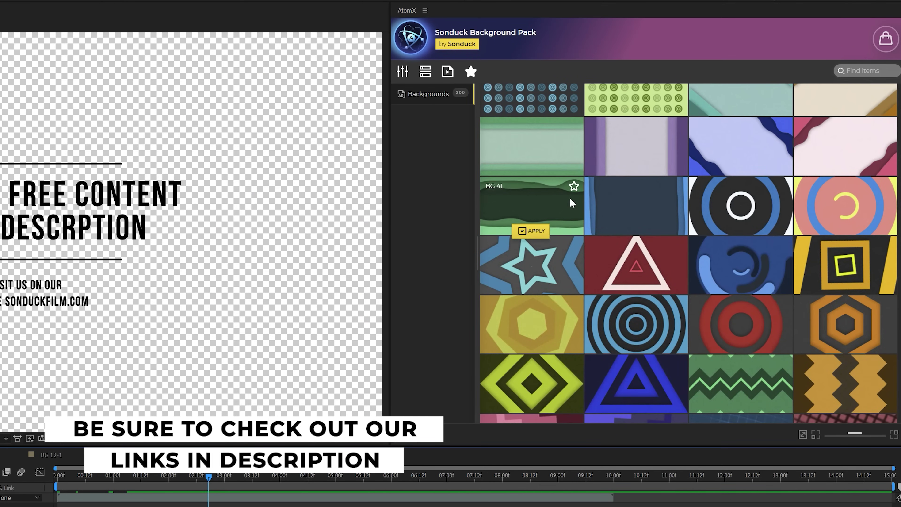
mouse_move(543, 174)
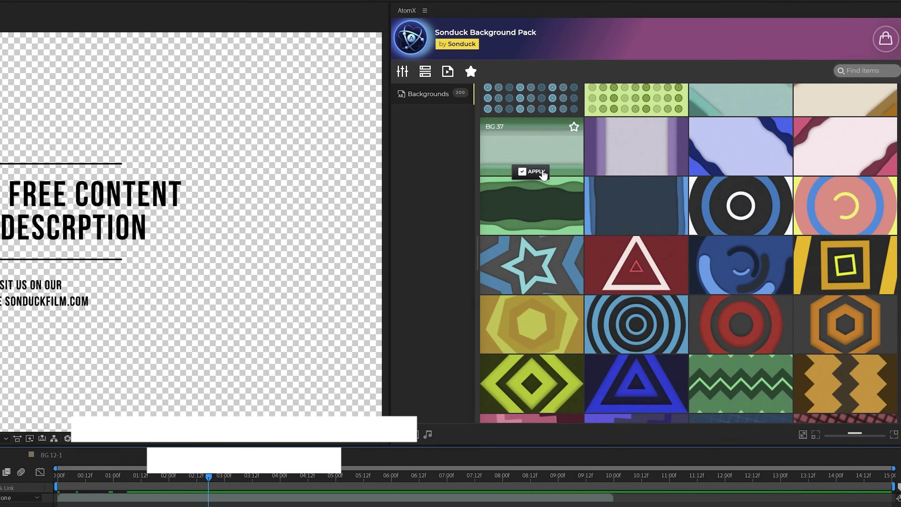
mouse_move(537, 206)
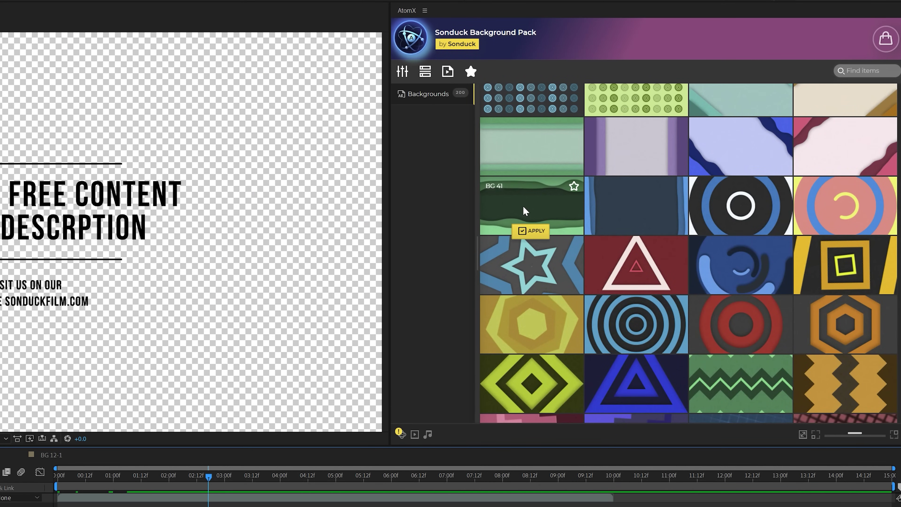
mouse_move(564, 257)
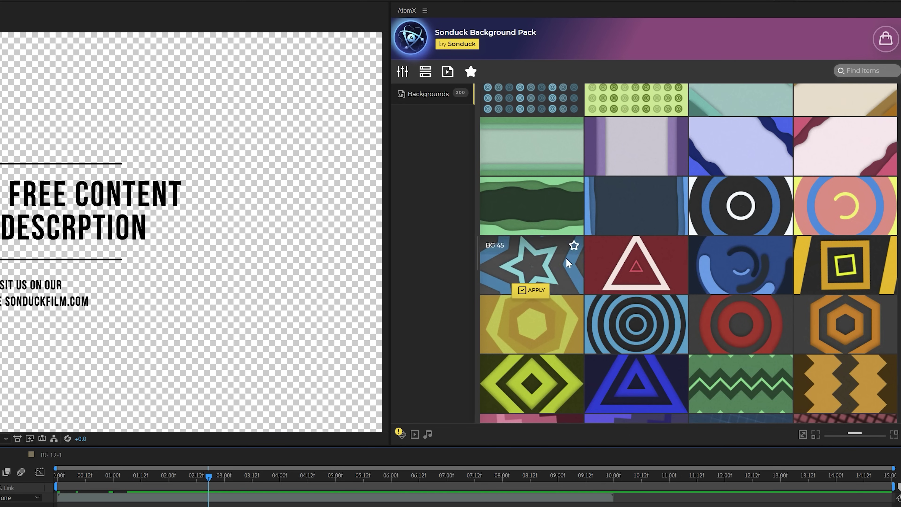
scroll(639, 249, down, 15)
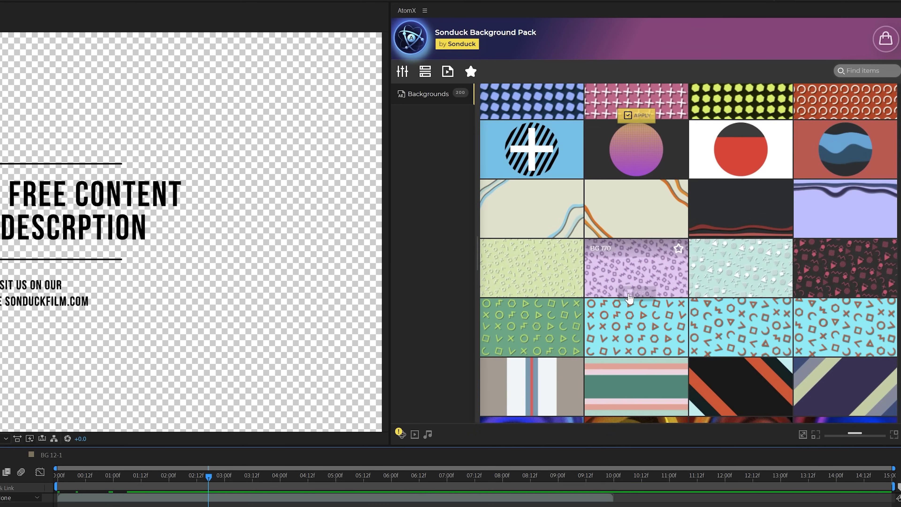
scroll(629, 299, down, 8)
scroll(628, 321, up, 20)
scroll(631, 259, up, 10)
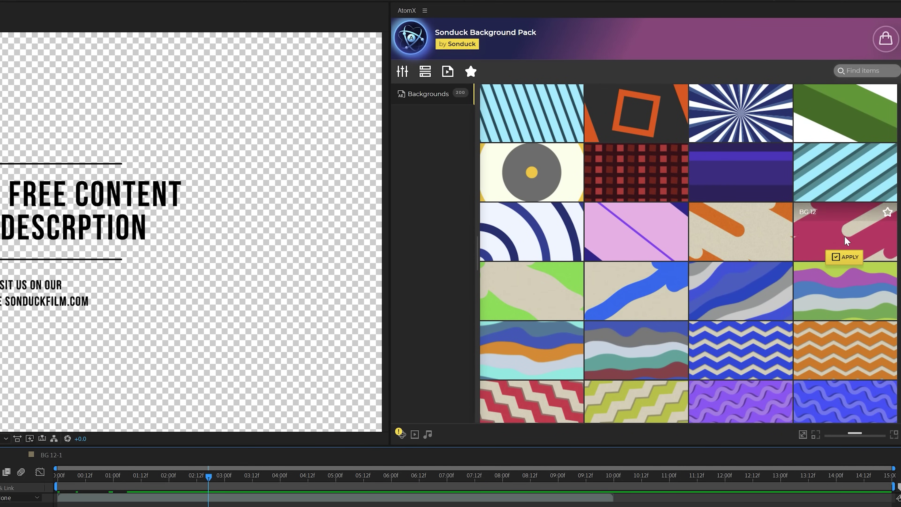
click(843, 257)
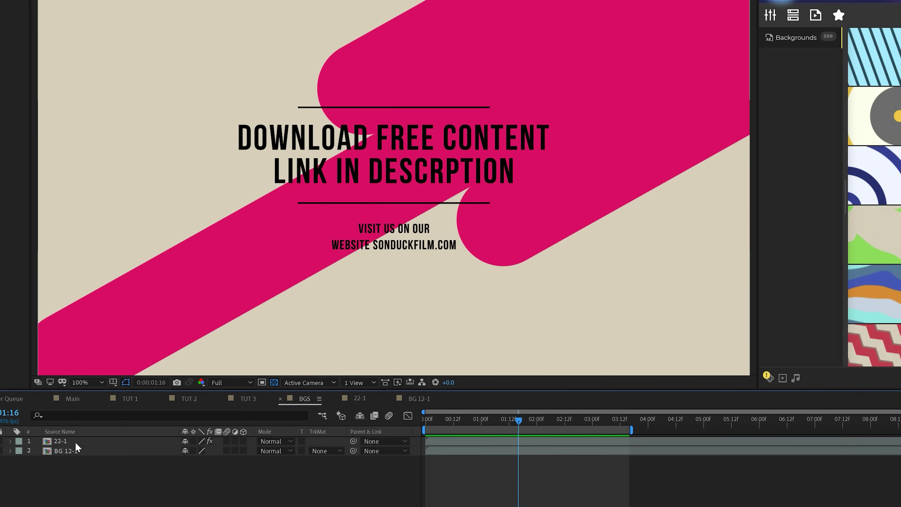
Step: Inspect the BG 12-1 background's colours, then delete the BG 12-1 layer
double_click(65, 449)
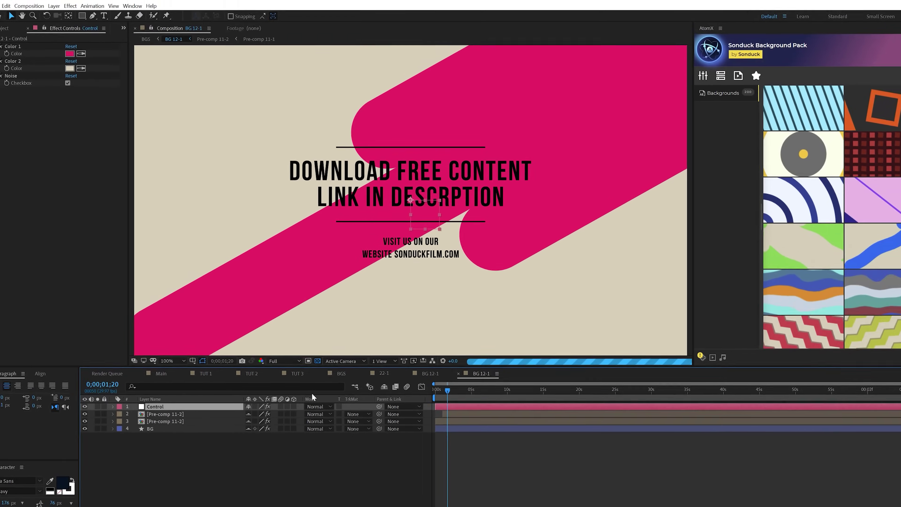
click(78, 60)
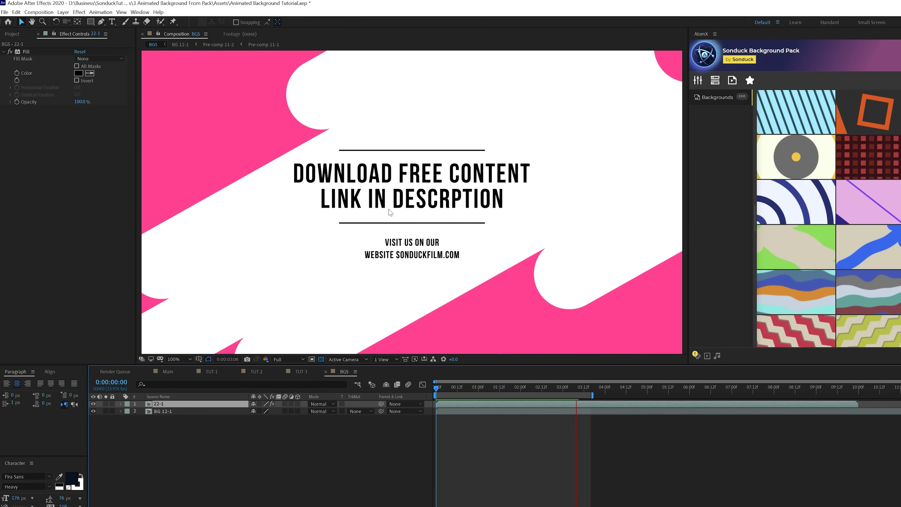
click(167, 411)
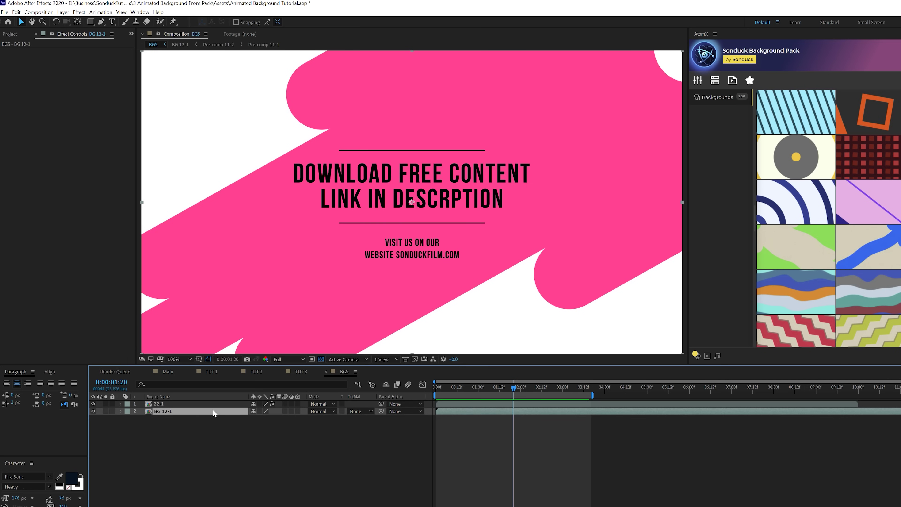
key(Delete)
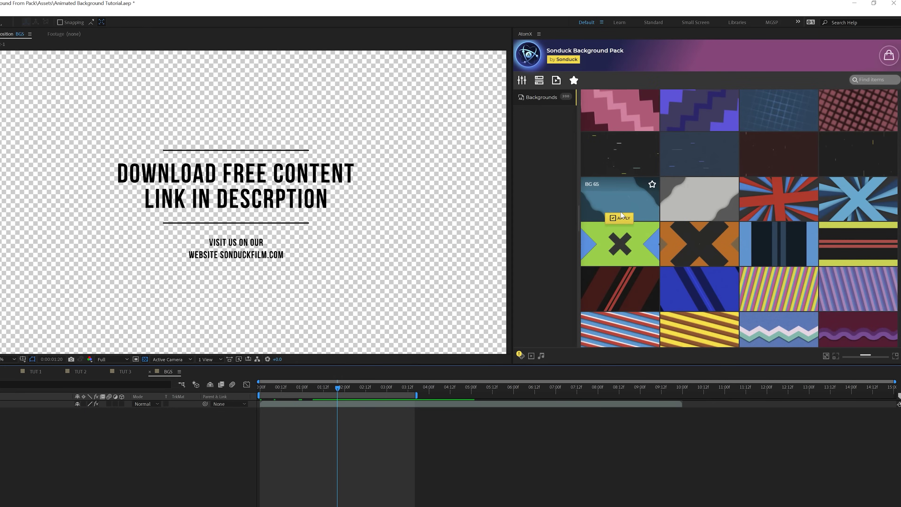
Step: Apply the teal BG 65 background from the AtomX panel
click(620, 217)
click(619, 218)
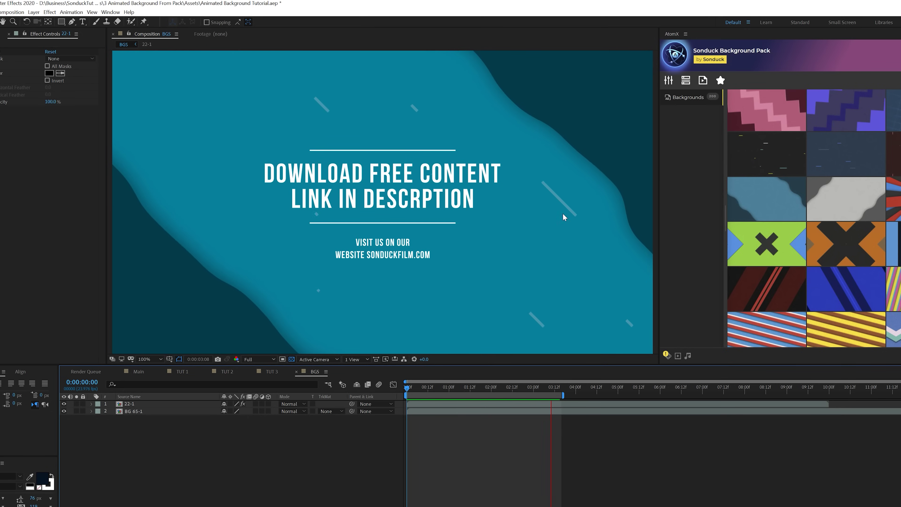
mouse_move(815, 196)
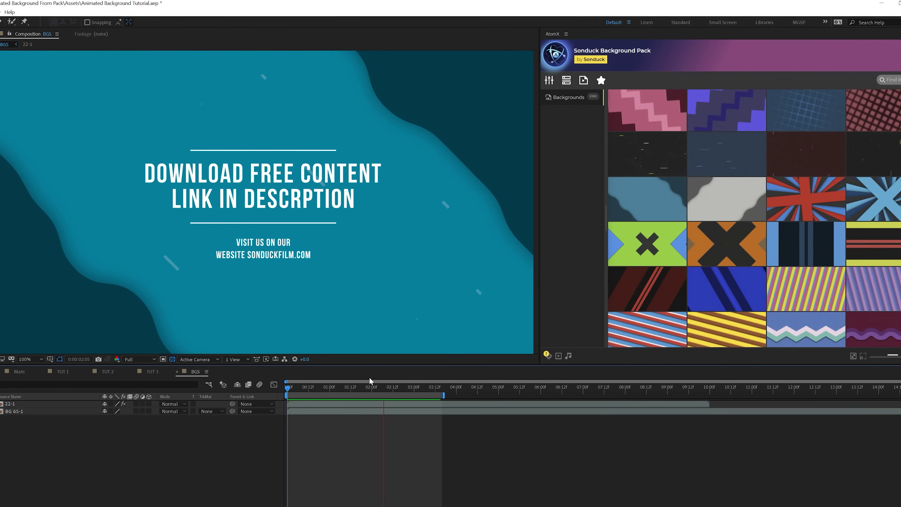
Step: Switch AtomX to the Modern Titles Pack and scroll through its 100 title templates
scroll(698, 243, down, 5)
scroll(672, 244, down, 5)
click(524, 63)
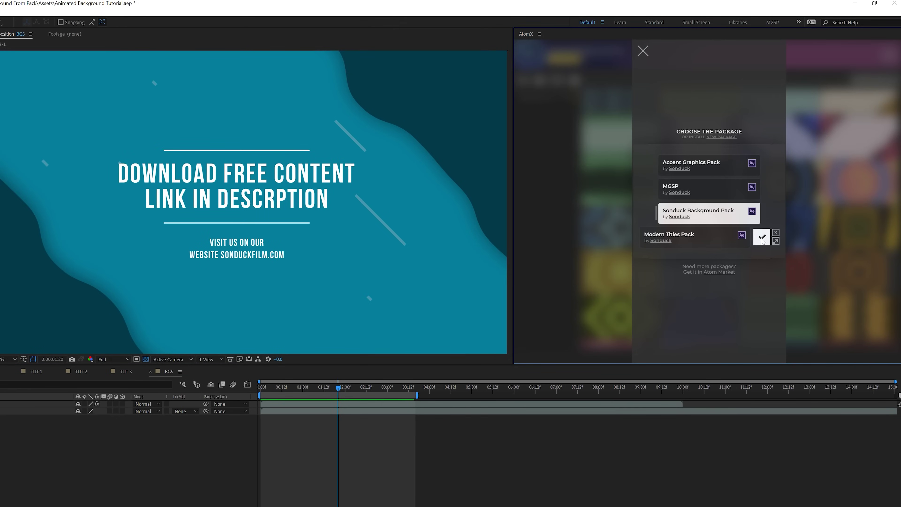
click(762, 238)
mouse_move(697, 214)
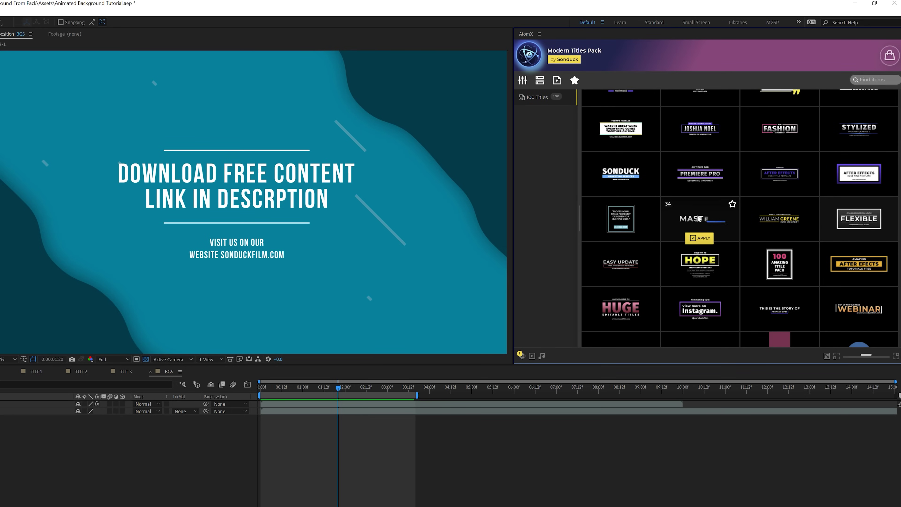
scroll(697, 266, down, 6)
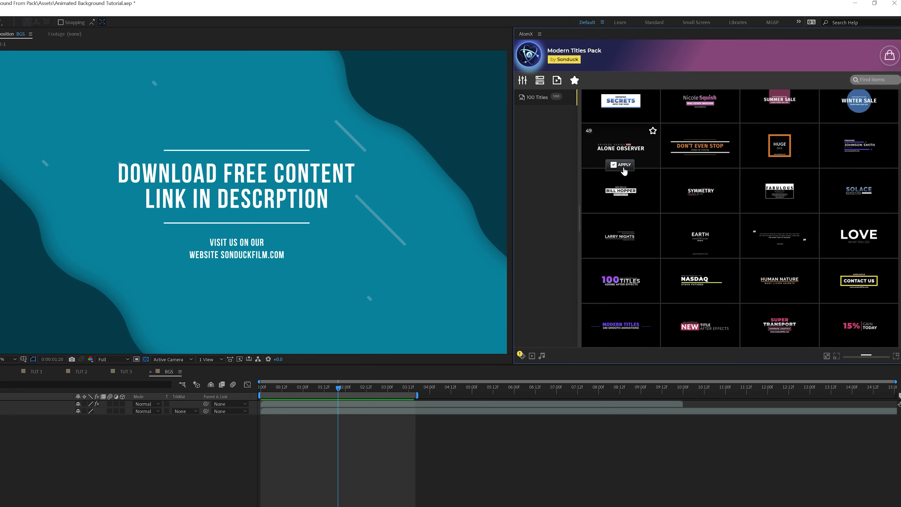
mouse_move(619, 196)
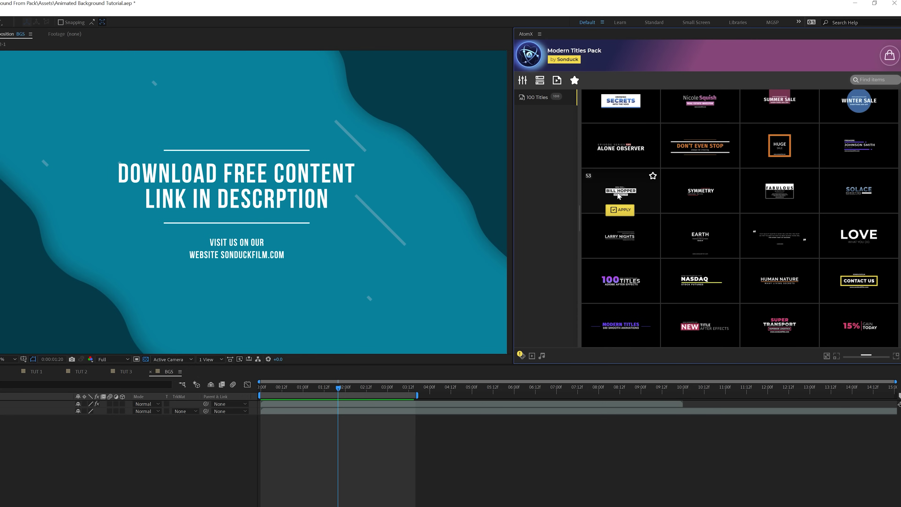
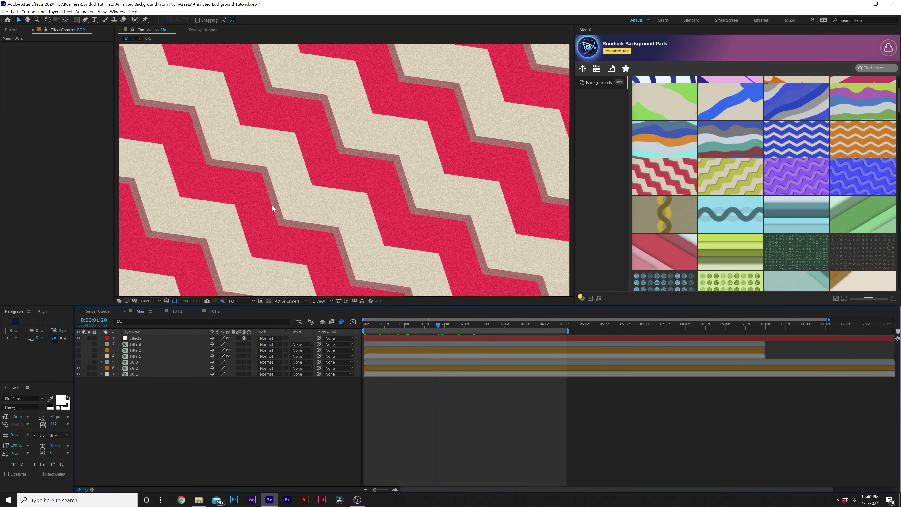
Step: Zoom the viewer to 50%, scrub back to about 1:21, and switch to the empty TUT 2 composition
key(comma)
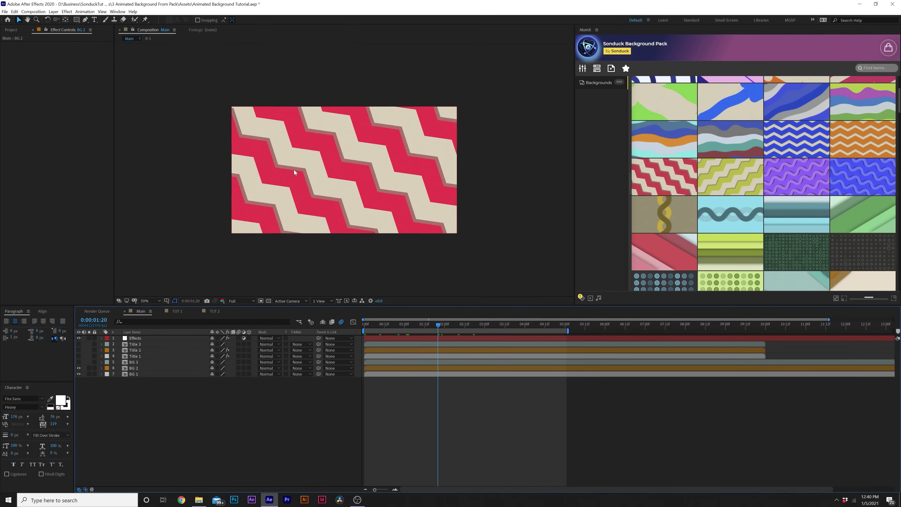
drag(450, 328, 411, 321)
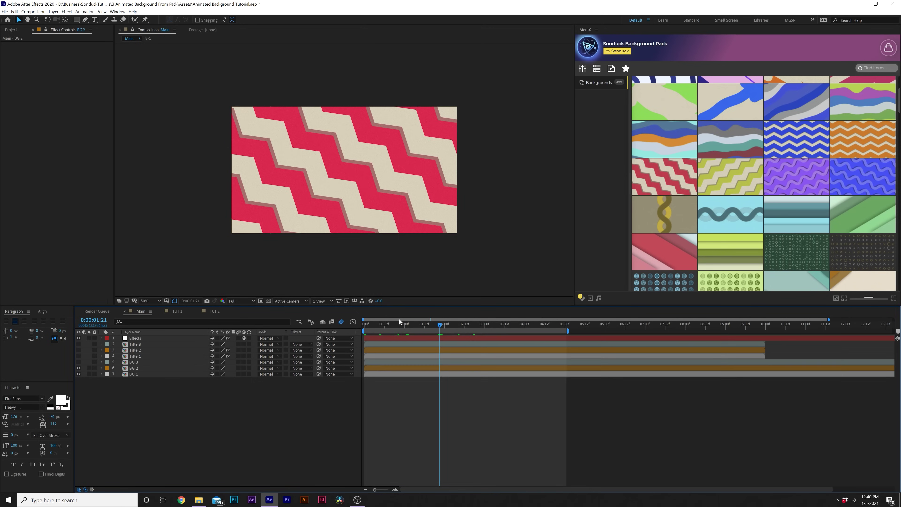
click(215, 311)
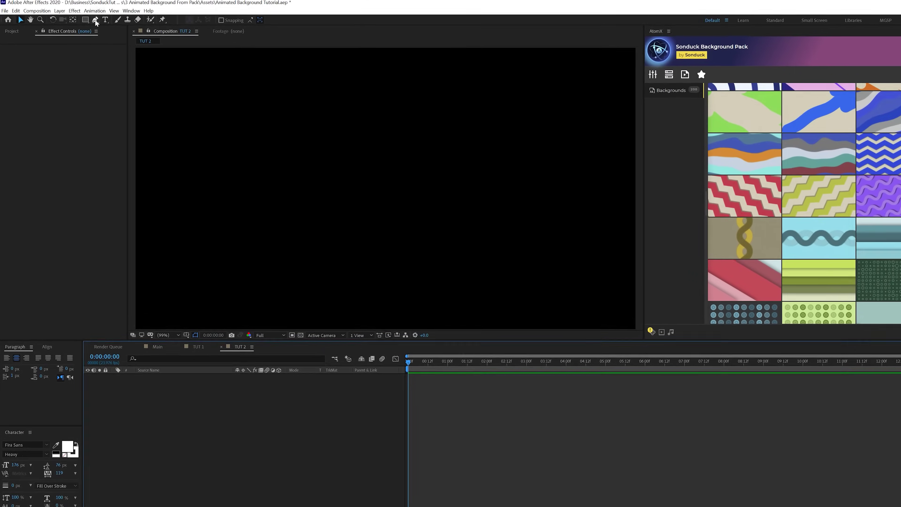
Step: Set the Pen tool's new shapes to no fill and a solid white 93 px stroke
click(95, 19)
click(213, 20)
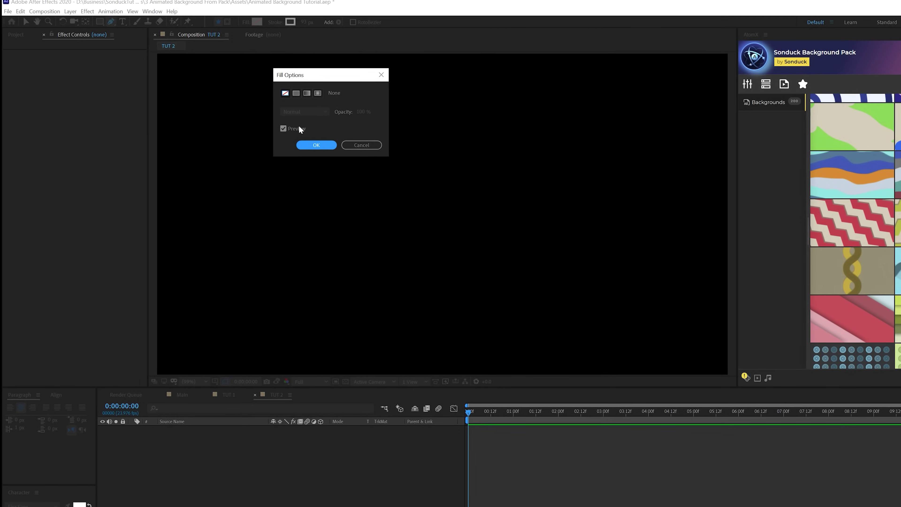
click(313, 144)
click(276, 25)
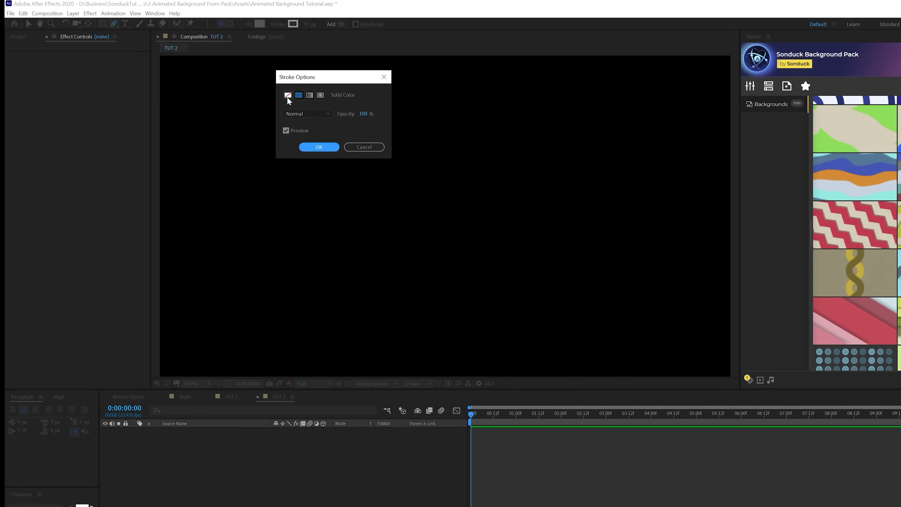
click(321, 149)
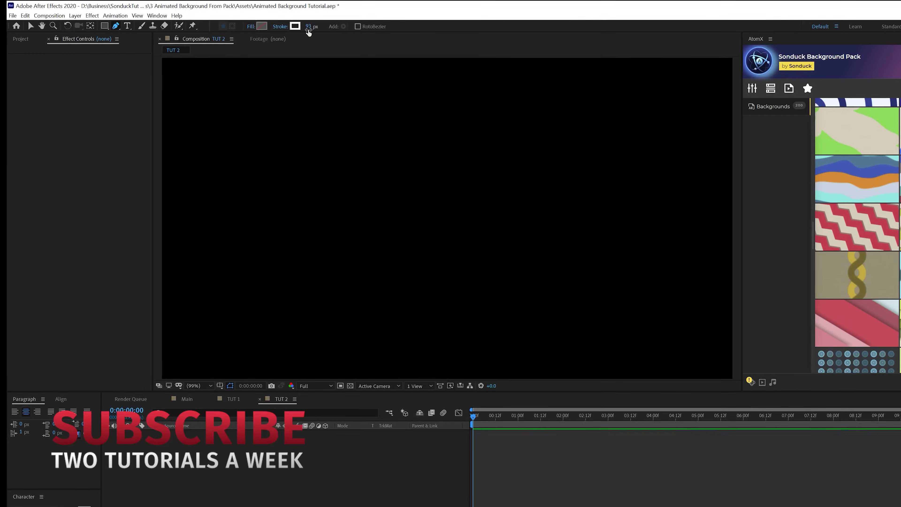
scroll(392, 189, down, 1)
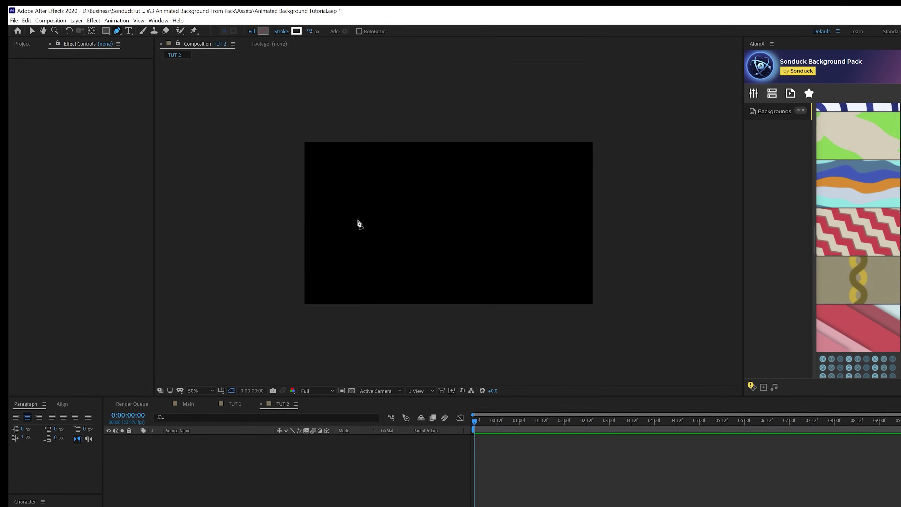
Step: Draw a horizontal line across the middle of the comp and reveal Shape Layer 1's properties
click(294, 222)
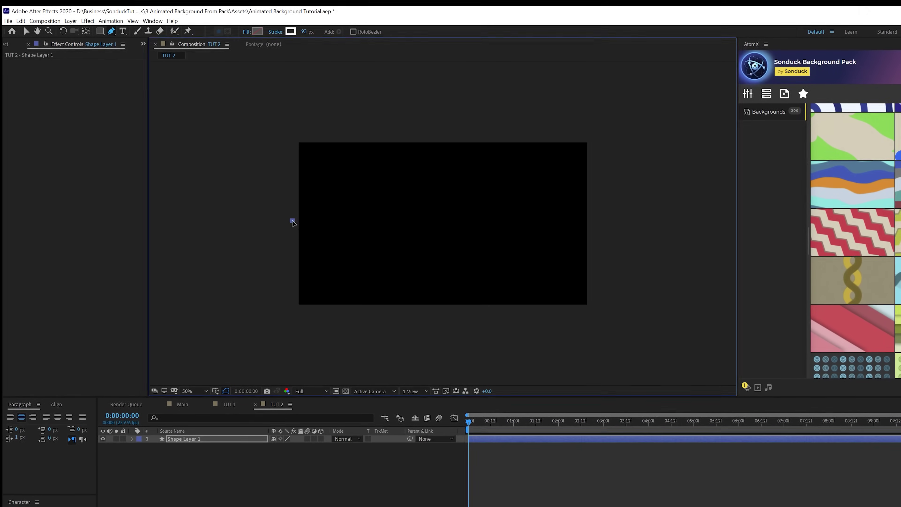
click(598, 220)
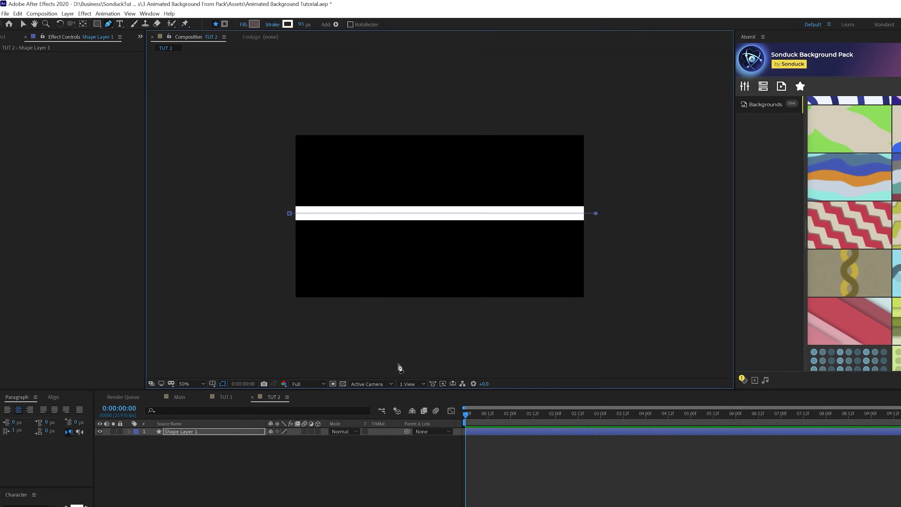
click(128, 429)
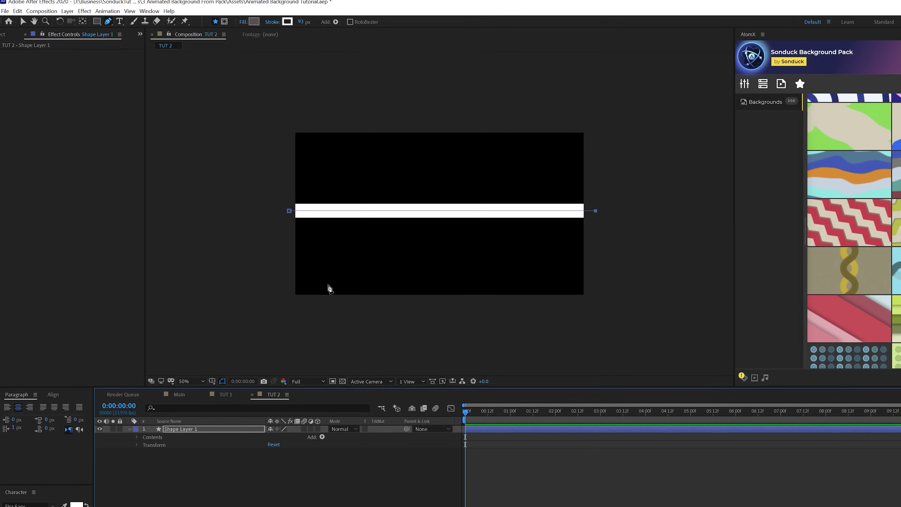
scroll(329, 287, up, 2)
Step: Add a Zig Zag to the line with Size 55 and 6 ridges per segment
click(322, 436)
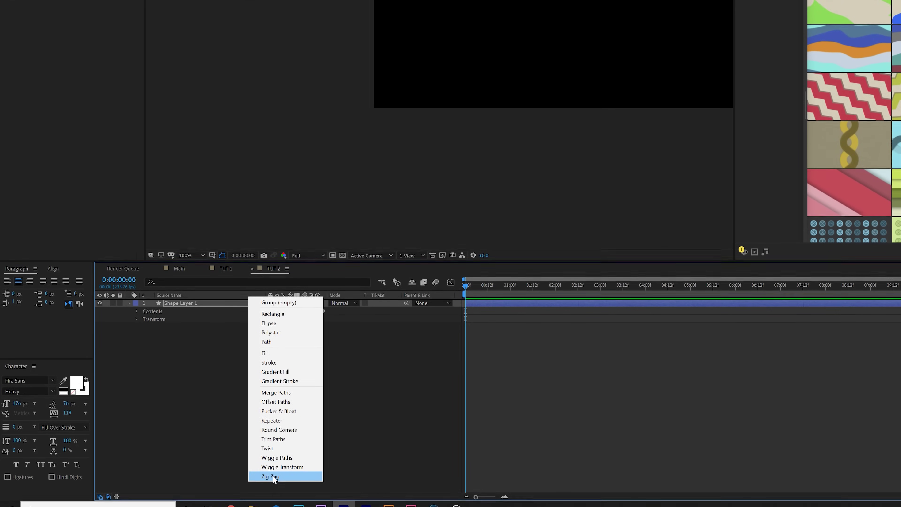
click(271, 467)
click(152, 344)
mouse_move(269, 423)
mouse_down()
mouse_move(297, 425)
mouse_move(268, 430)
mouse_up()
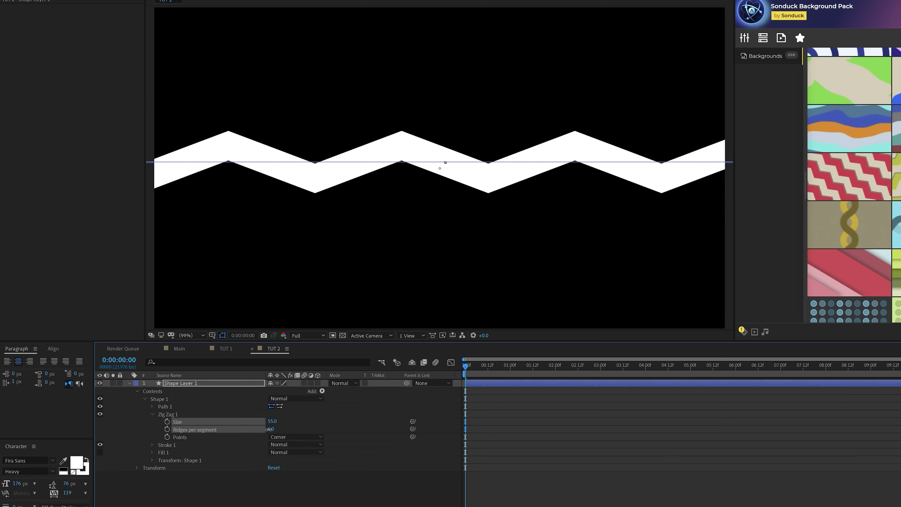
Step: Try Smooth zigzag points, then revert to Corner points and collapse the Zig Zag settings
click(280, 437)
click(286, 454)
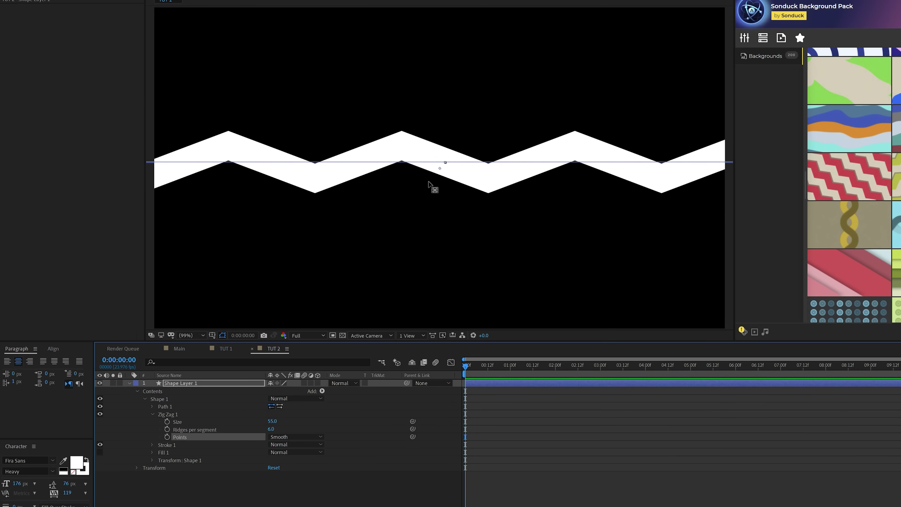
key(ctrl+z)
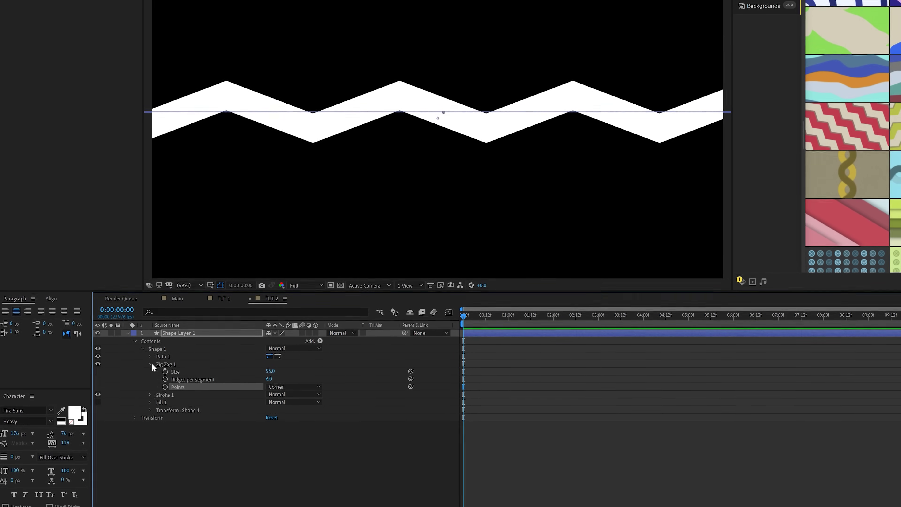
click(151, 365)
Step: Add a Repeater with 190 copies offset 0,210, then shift the stripes up to fill the comp
click(320, 342)
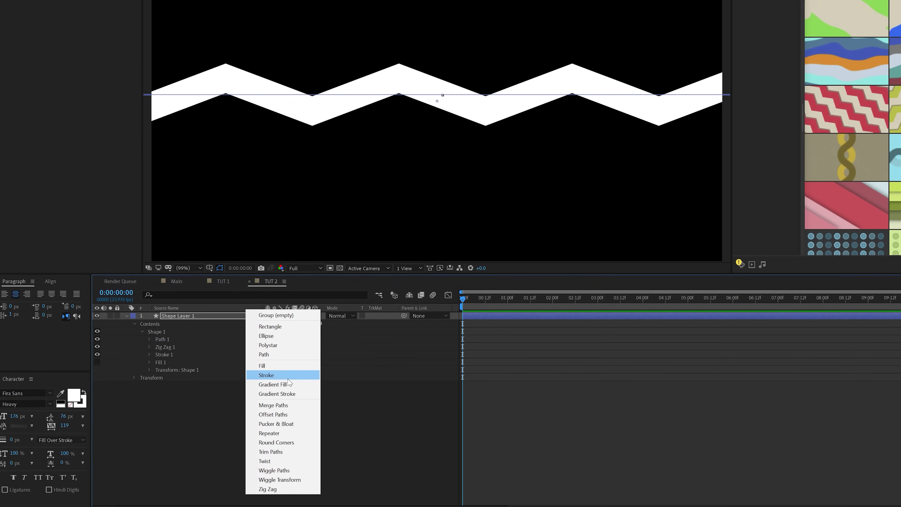
click(275, 433)
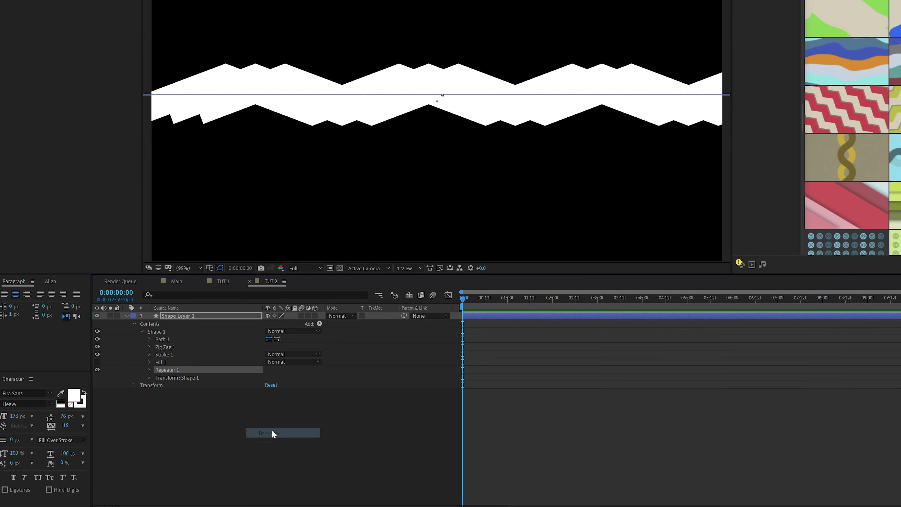
click(149, 370)
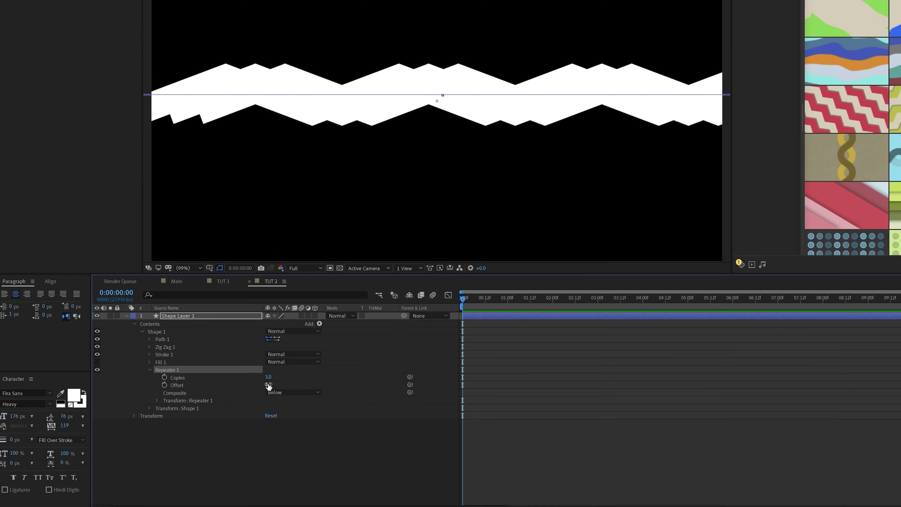
click(157, 401)
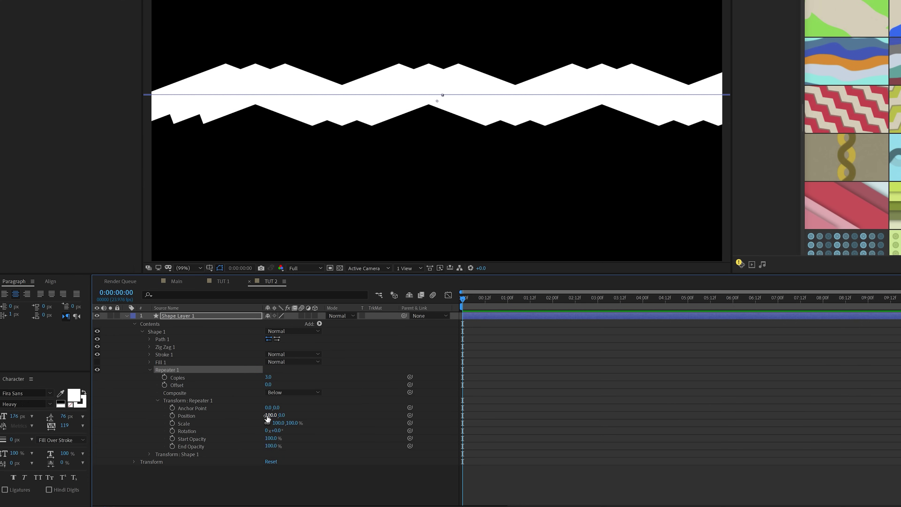
click(309, 412)
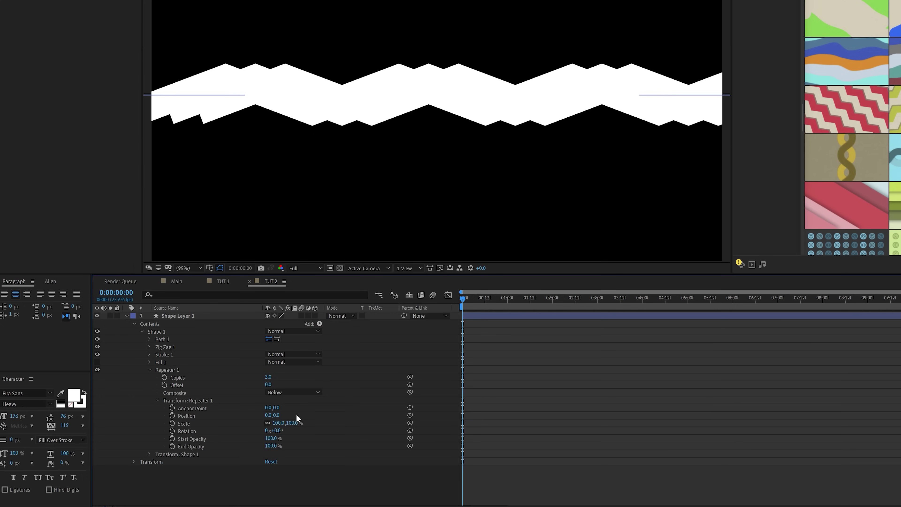
drag(278, 416, 368, 420)
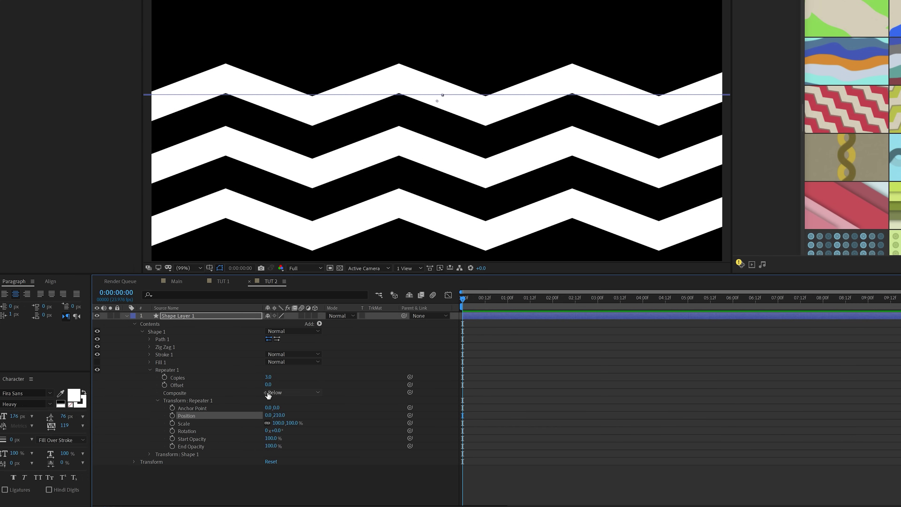
drag(274, 378, 354, 373)
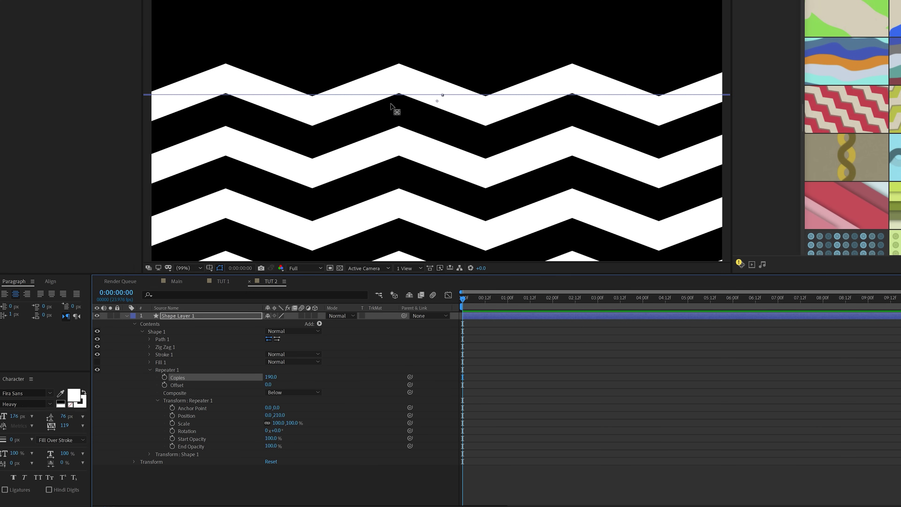
scroll(391, 104, down, 2)
drag(445, 95, 448, 75)
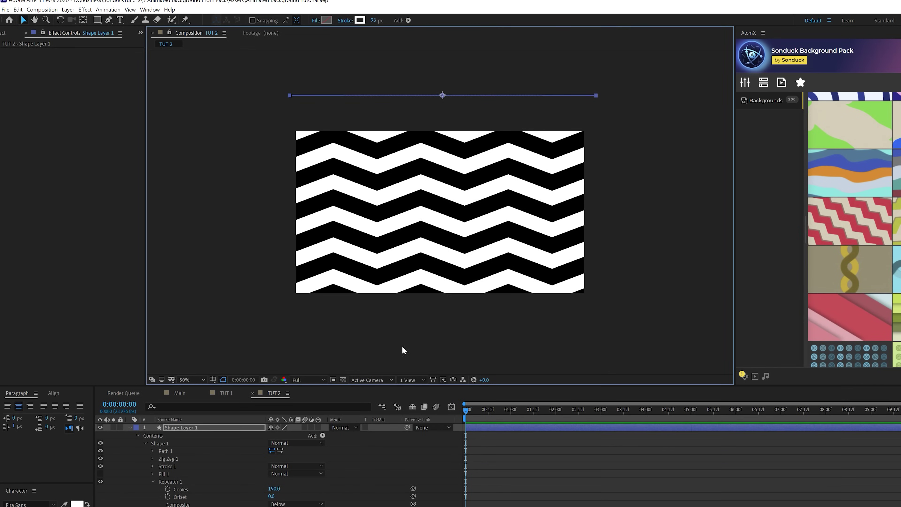
Step: Rotate Shape Layer 1 to -49° so the zigzag stripes run diagonally
click(154, 481)
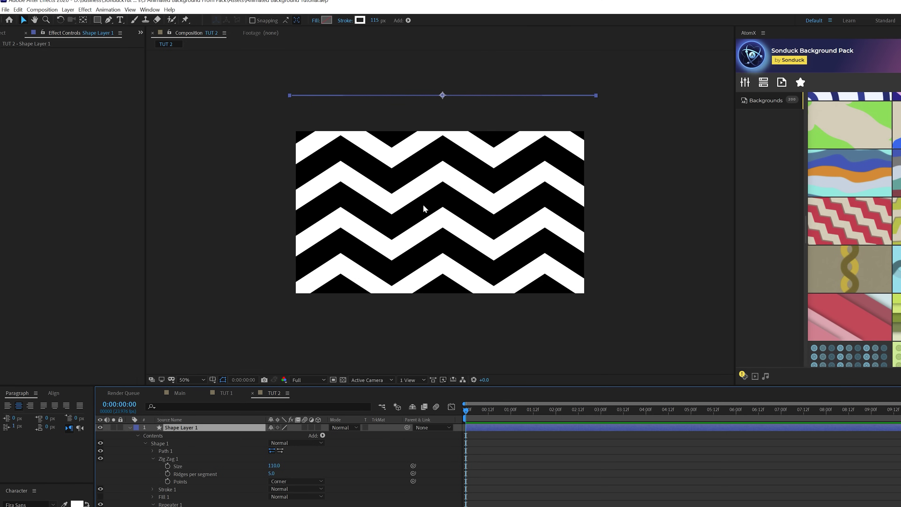
click(130, 428)
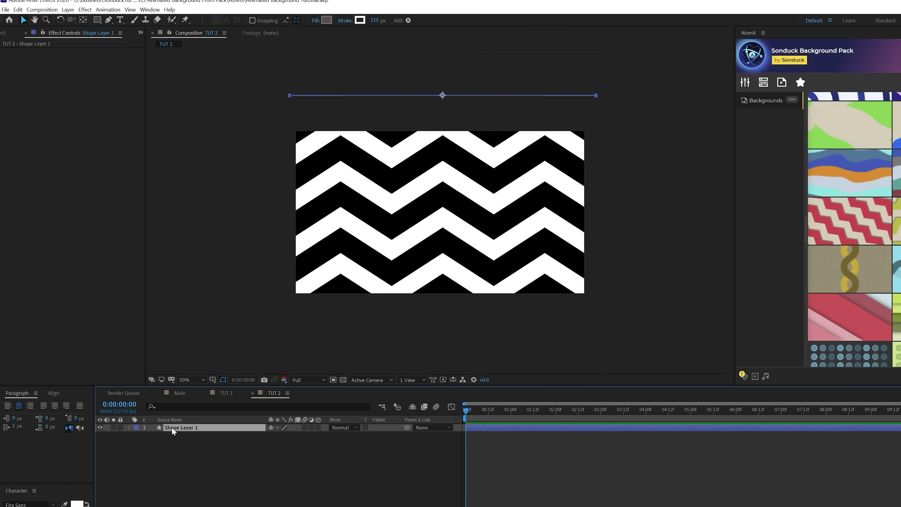
key(r)
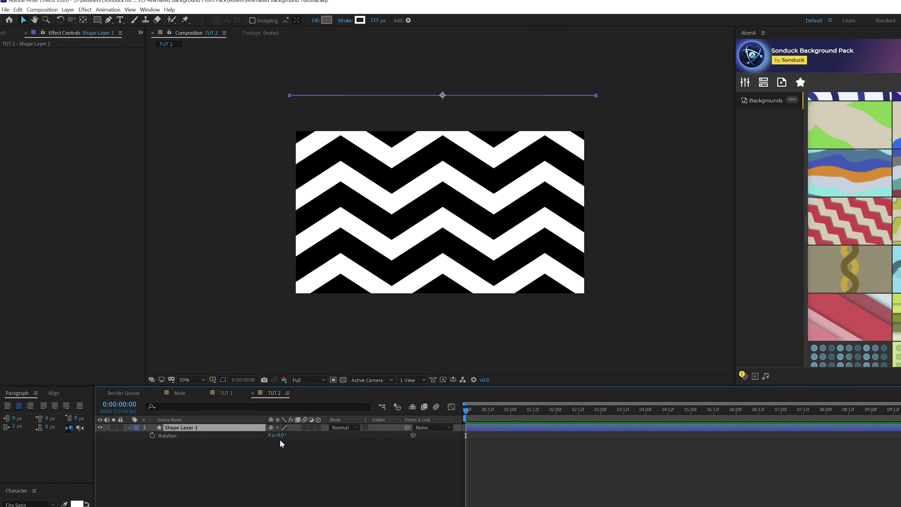
drag(280, 440, 393, 161)
Step: Reposition the rotated zigzag so its stripes cover the whole frame with no empty edge
drag(443, 93, 370, 126)
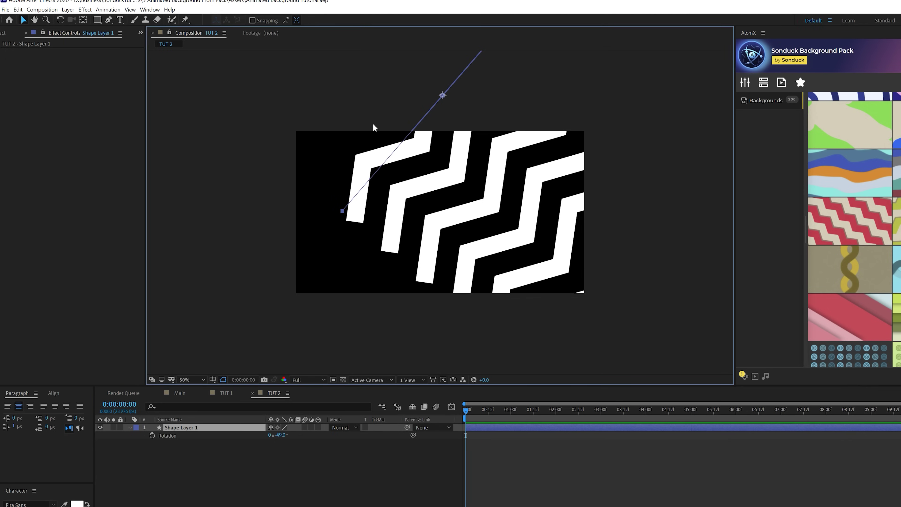
drag(442, 96, 318, 107)
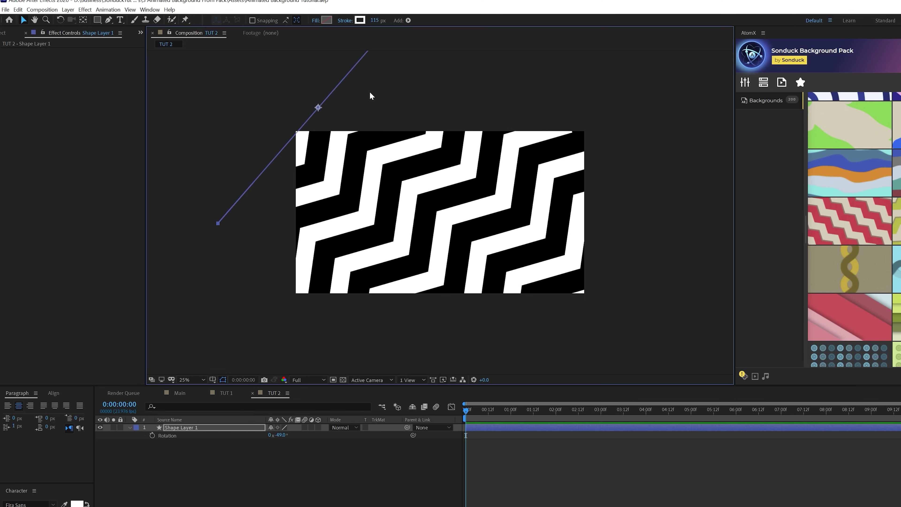
scroll(436, 214, down, 1)
scroll(436, 215, up, 2)
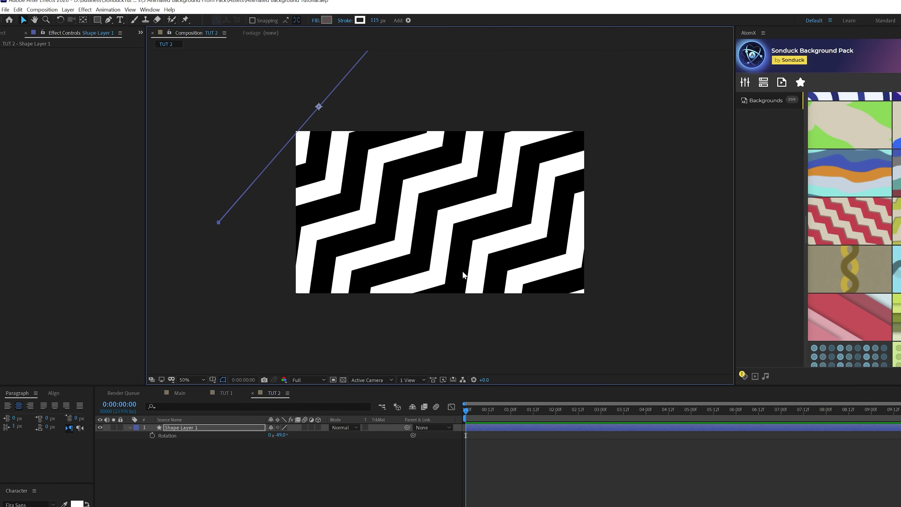
click(287, 421)
key(r)
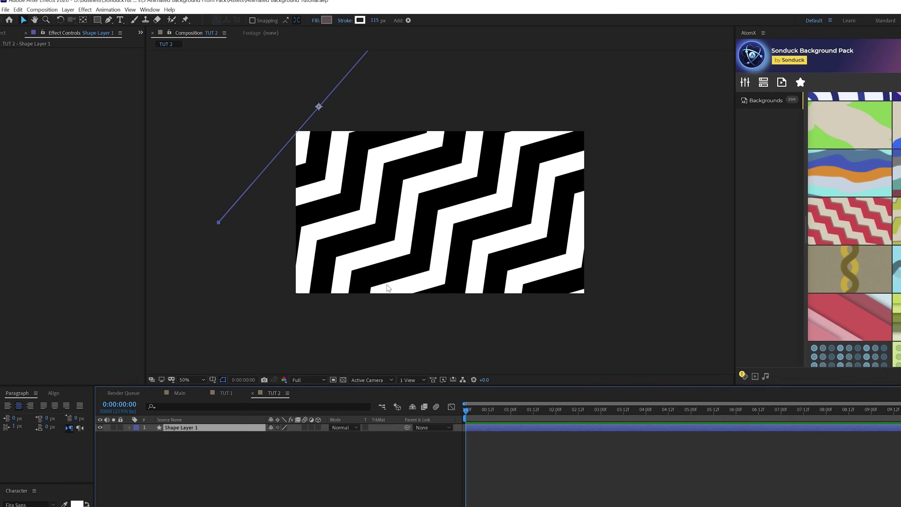
Step: Keyframe Position from 154,-162 at 0s to -574,-764 at 10s and scrub to check the slide
click(152, 436)
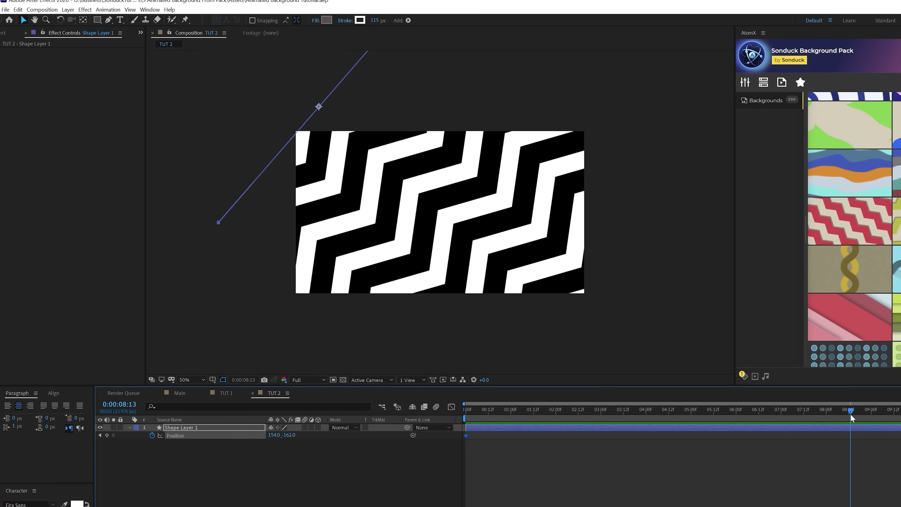
drag(319, 111, 202, 0)
drag(794, 412, 644, 412)
drag(687, 433, 900, 439)
mouse_move(586, 415)
mouse_down()
mouse_move(476, 417)
mouse_move(604, 416)
mouse_up()
key(u)
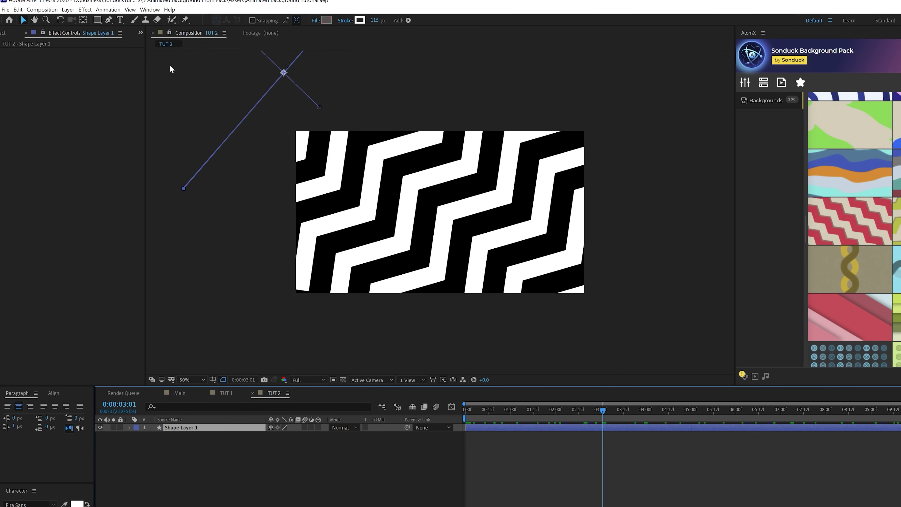
Step: Colour the zigzag stroke beige and add a Drop Shadow effect to the layer
click(359, 20)
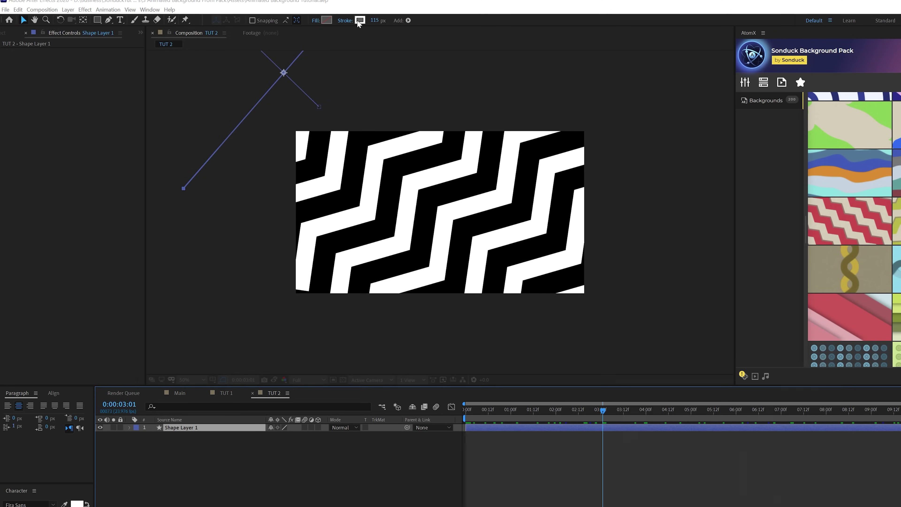
click(802, 445)
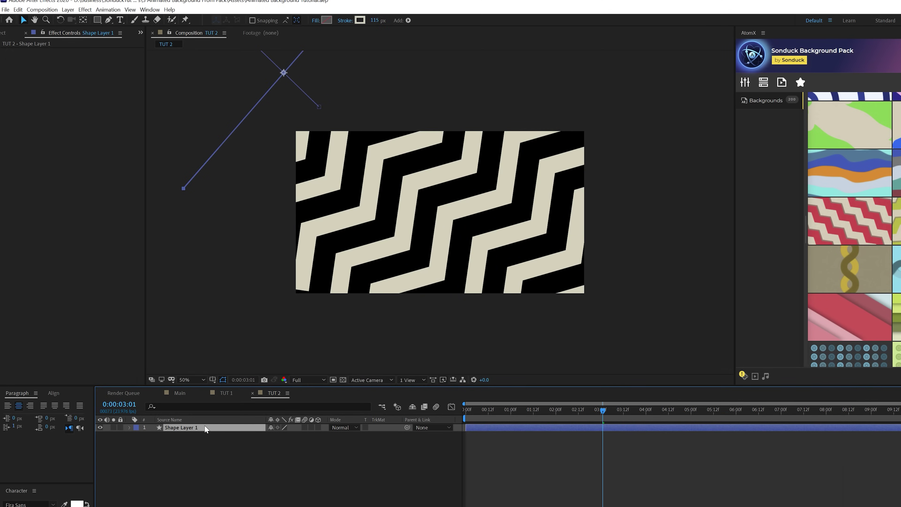
click(85, 10)
mouse_move(130, 190)
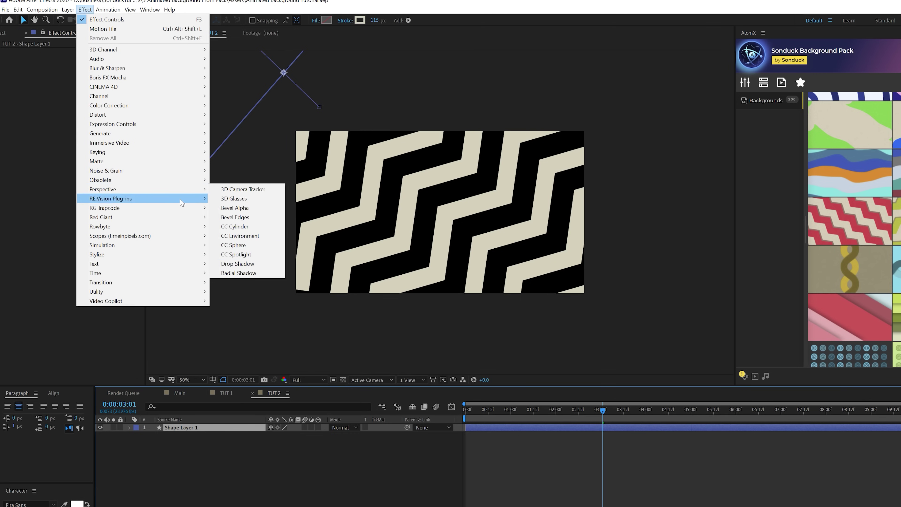
click(238, 264)
Step: Give the drop shadow a beige colour and distance 33, keeping the 135° direction
scroll(316, 218, up, 1)
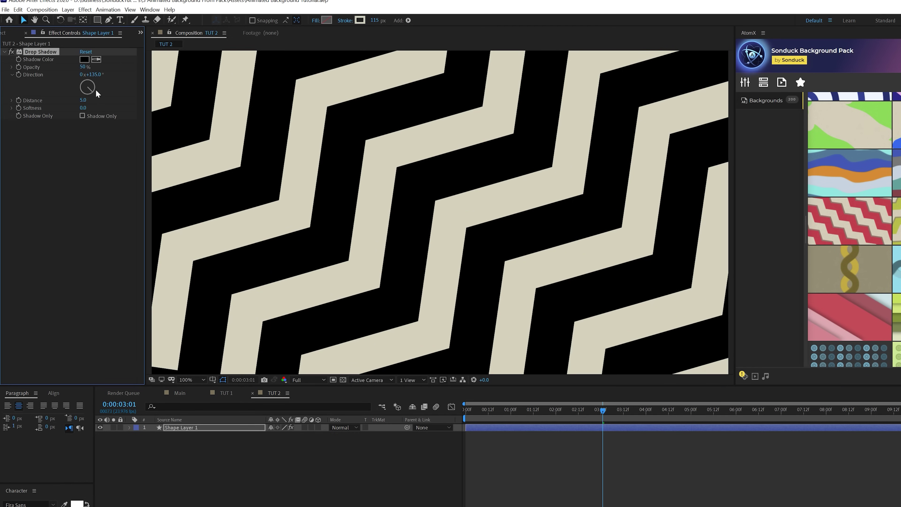
click(232, 87)
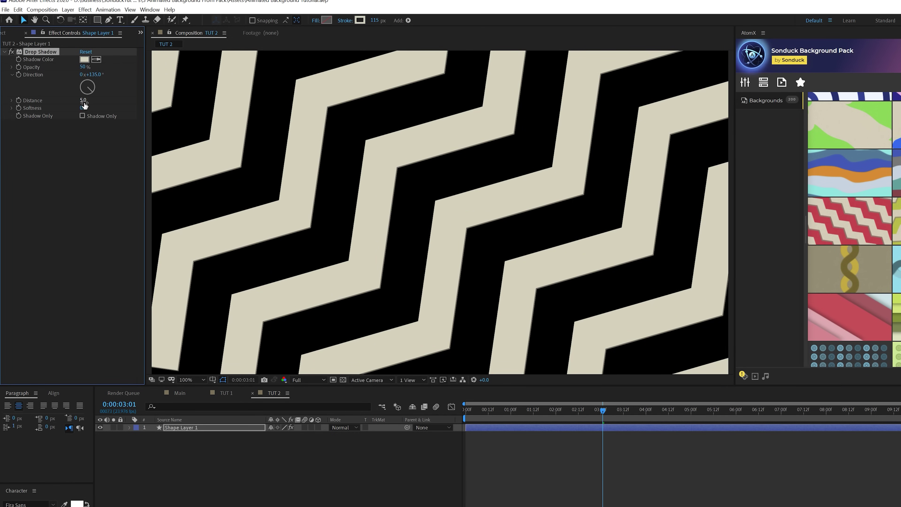
drag(84, 100, 94, 100)
key(comma)
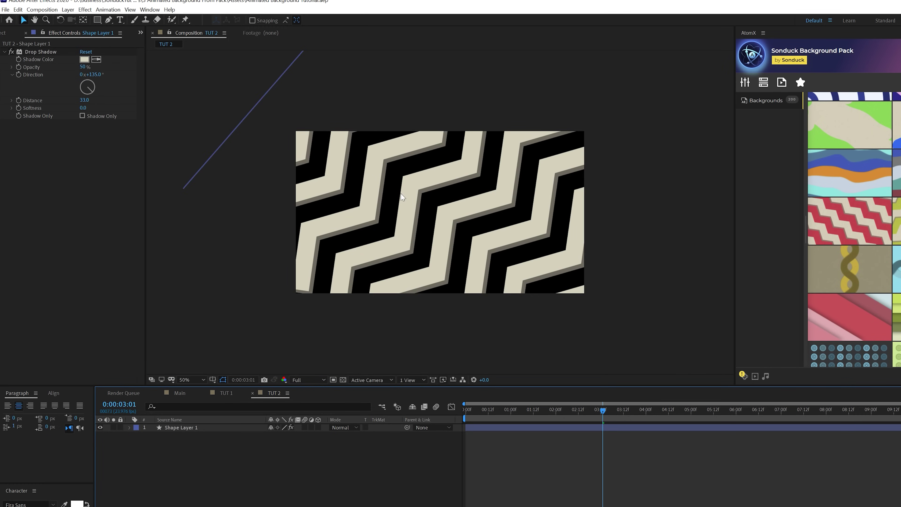
drag(95, 76, 199, 89)
key(ctrl+z)
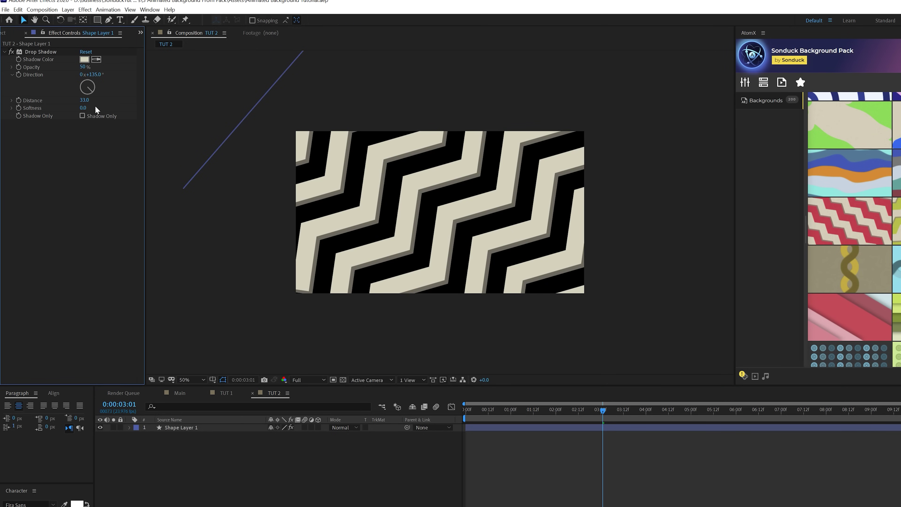
click(356, 487)
Step: Create a new solid coloured with the red sampled from the zigzag thumbnail
click(68, 9)
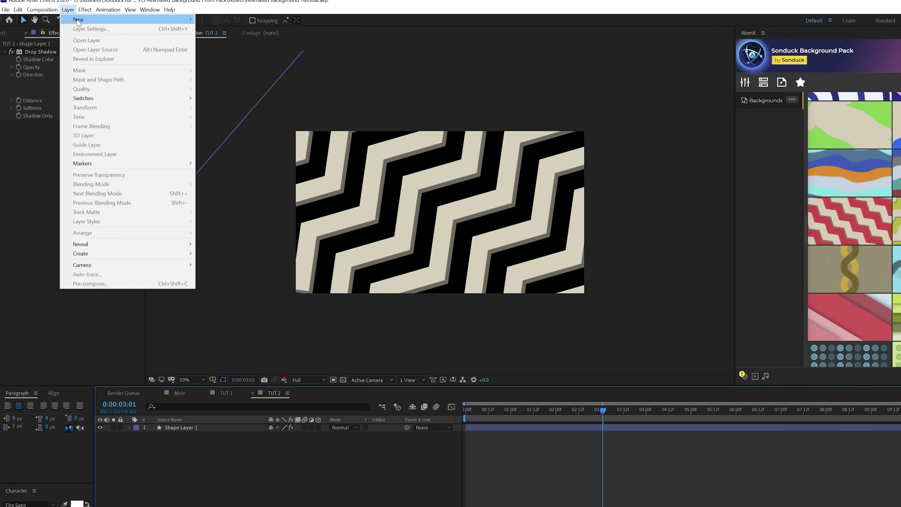
mouse_move(76, 18)
click(217, 28)
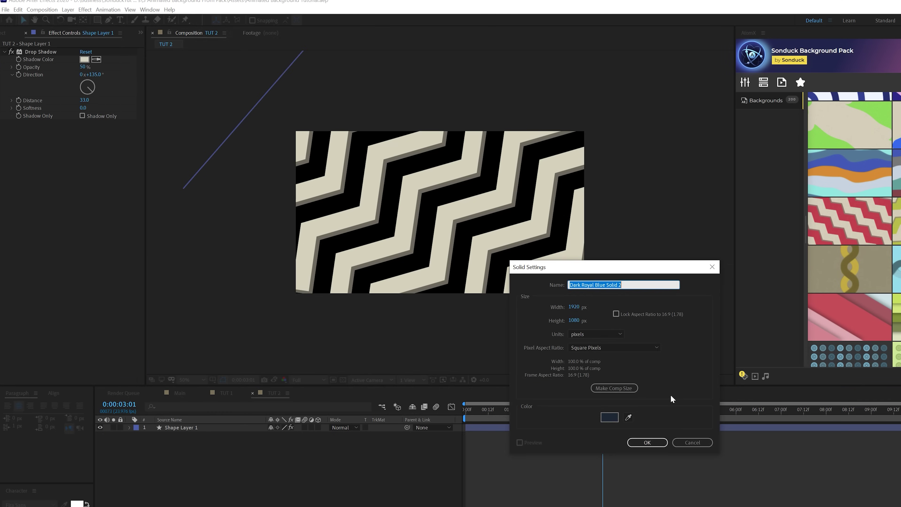
click(608, 419)
click(801, 442)
click(832, 231)
click(815, 398)
click(648, 444)
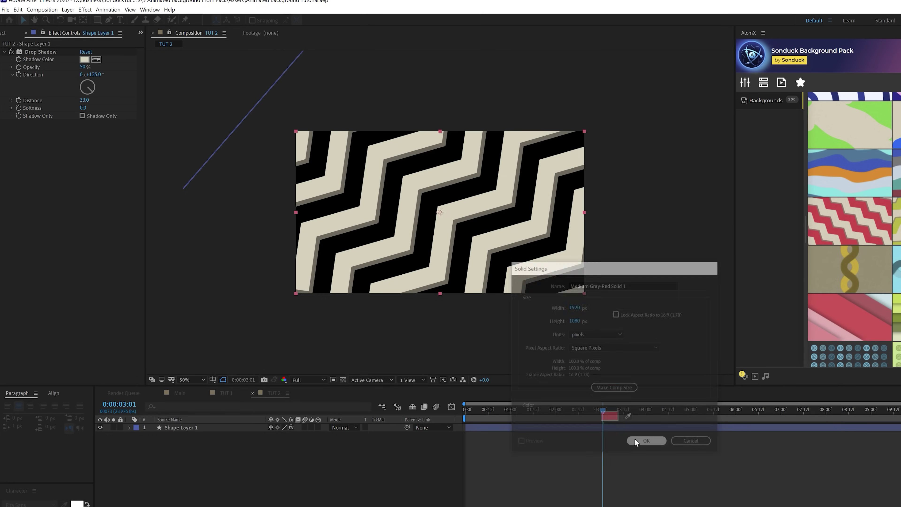
Step: Move the red solid beneath Shape Layer 1 so red shows between the stripes
drag(202, 428, 213, 439)
click(230, 466)
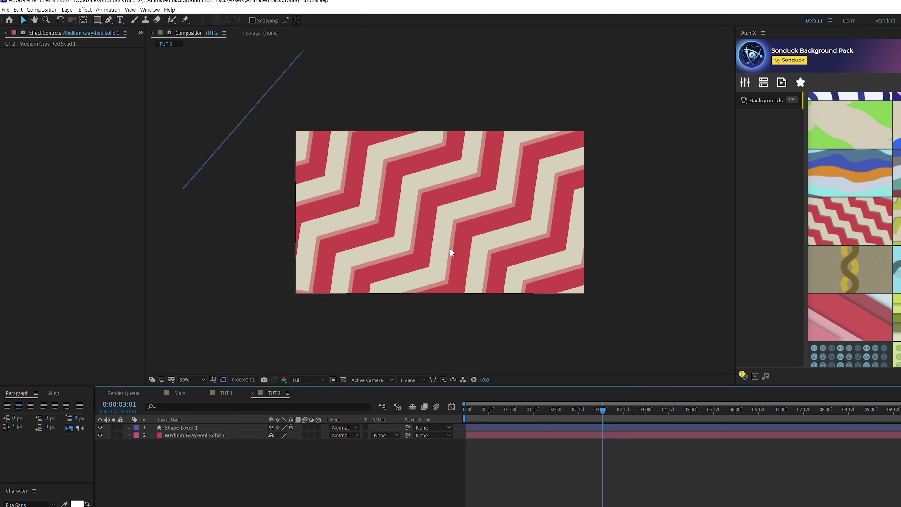
scroll(389, 255, up, 2)
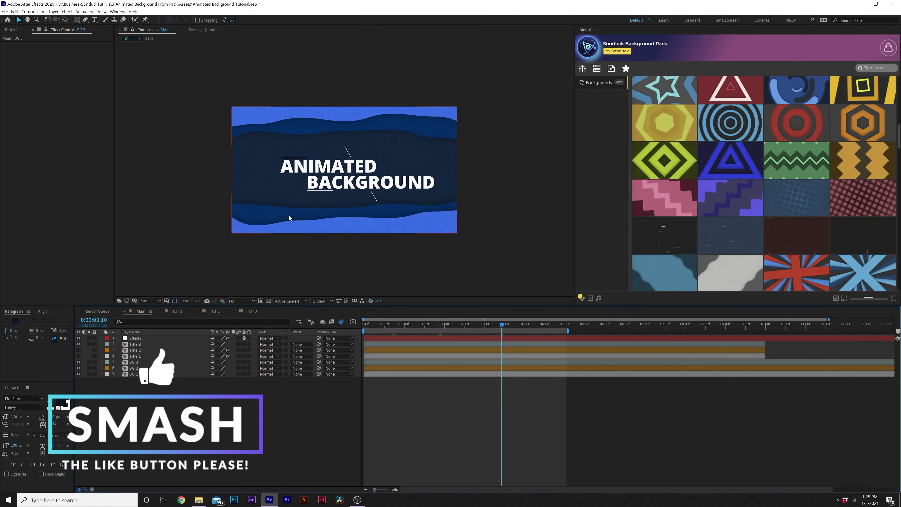
Step: Zoom in and out on the finished wavy blue Main preview, then switch to TUT 3
scroll(289, 216, up, 1)
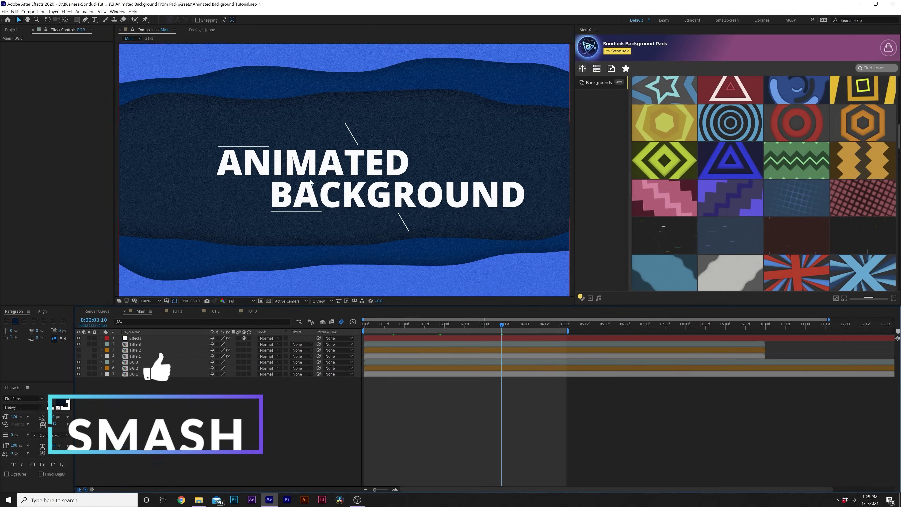
scroll(307, 181, down, 1)
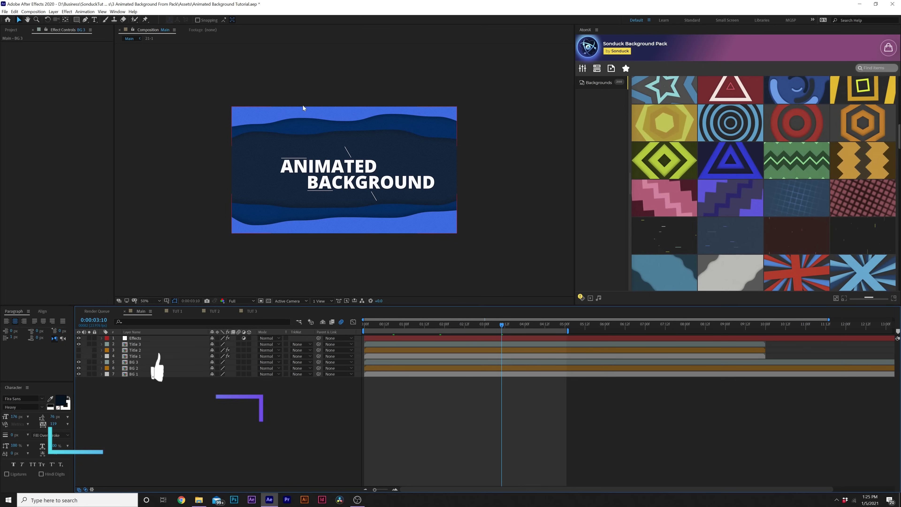
click(252, 312)
Step: Draw a solid-fill, no-stroke rectangle over the lower part of the frame
key(comma)
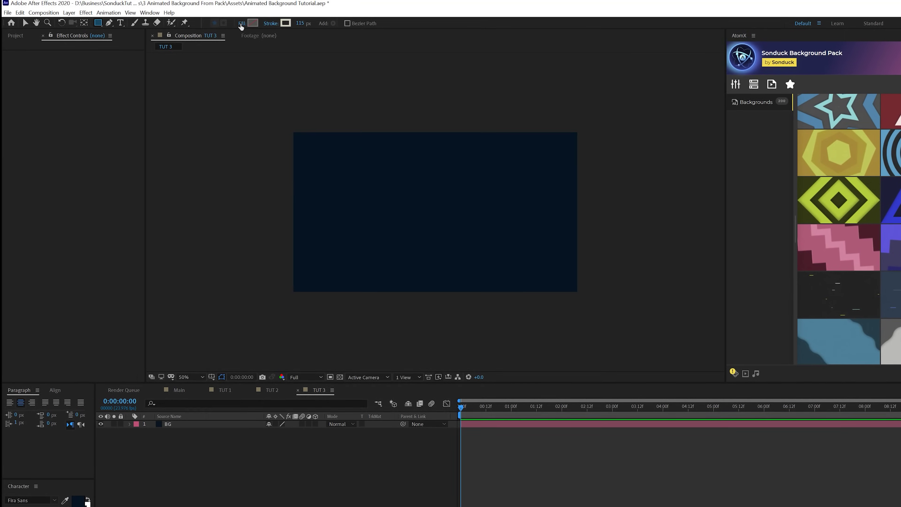
click(241, 24)
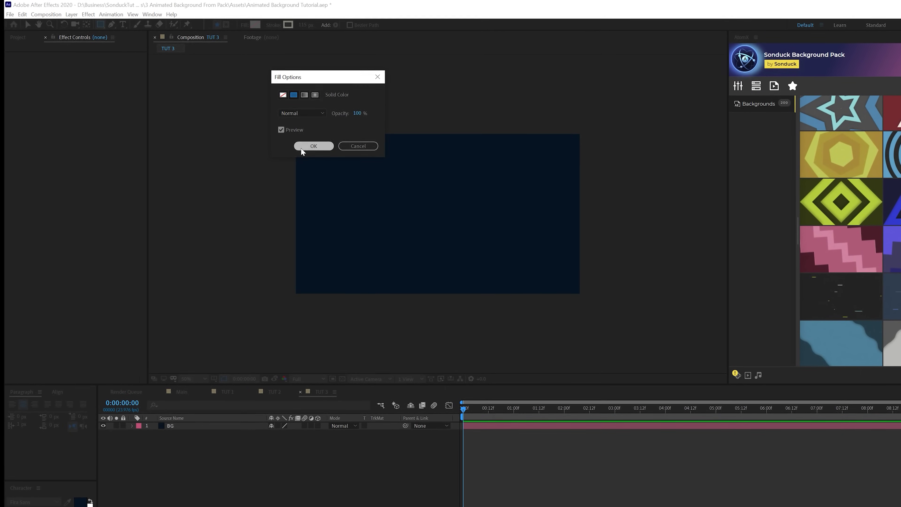
click(314, 146)
click(274, 25)
click(285, 97)
click(315, 148)
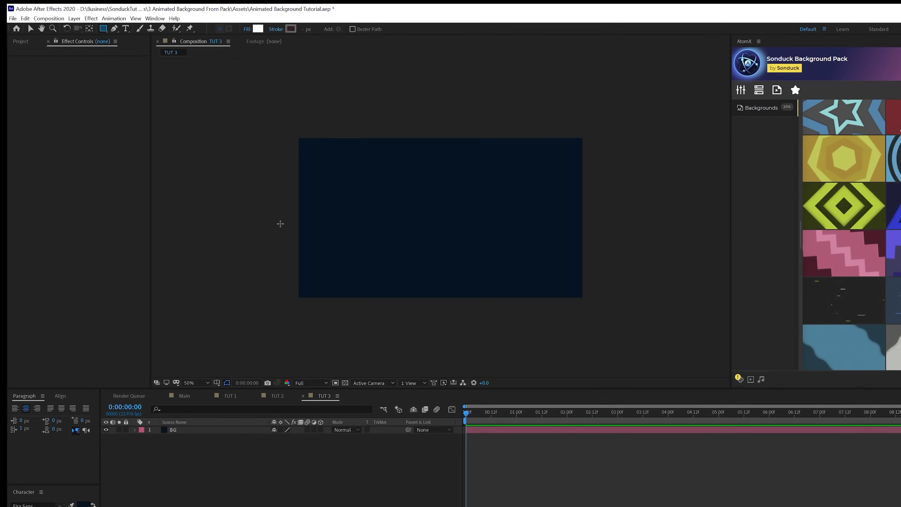
drag(275, 236, 611, 340)
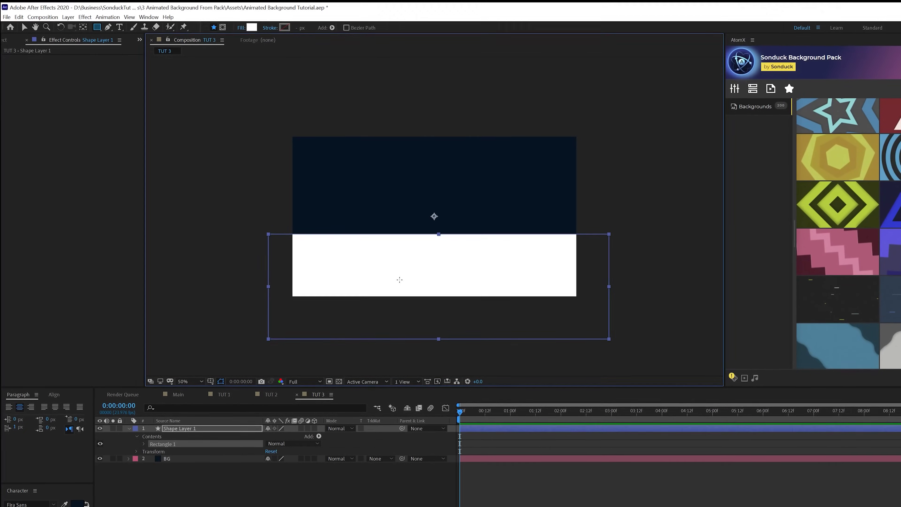
Step: Set the rectangle's fill to a mid blue (113358) lightened from the sampled navy
click(251, 28)
click(787, 440)
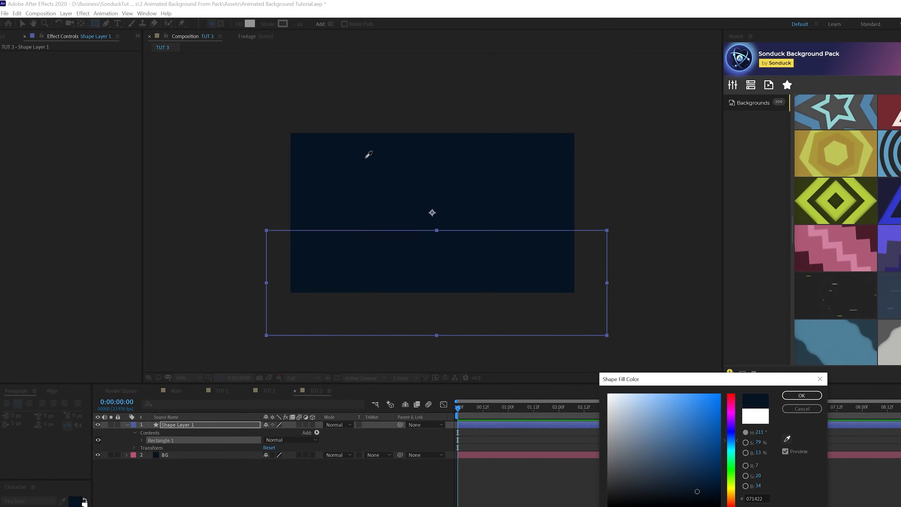
click(367, 177)
drag(696, 486, 699, 466)
click(801, 391)
scroll(300, 208, up, 1)
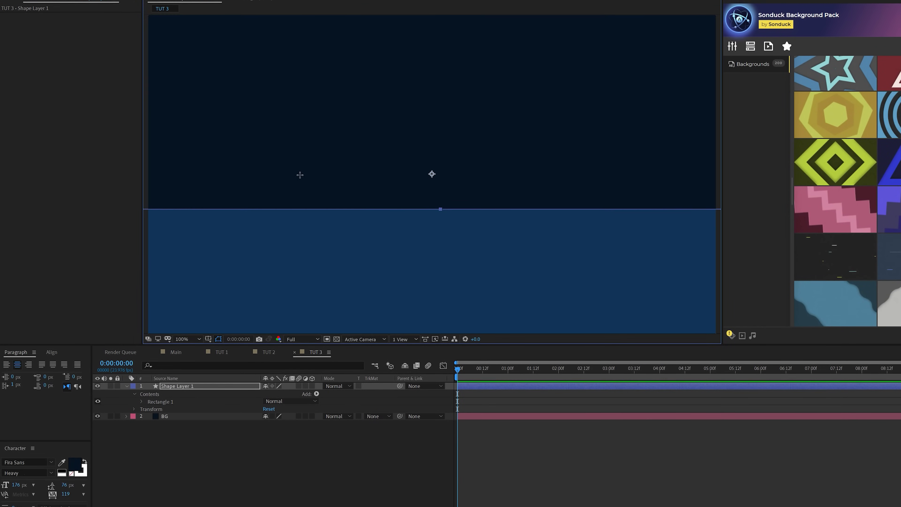
Step: Add Wiggle Paths to Shape Layer 1's rectangle with a size of 150
key(shift+slash)
click(126, 374)
click(126, 353)
click(316, 356)
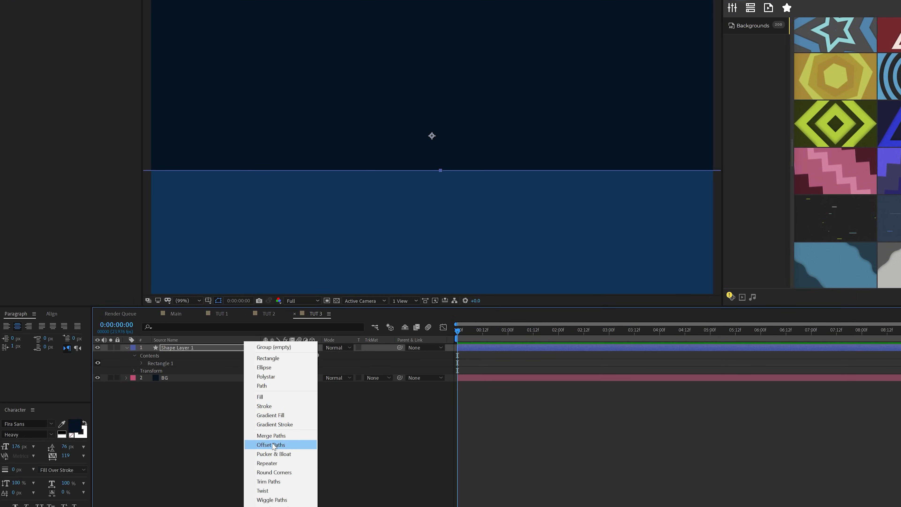
click(272, 500)
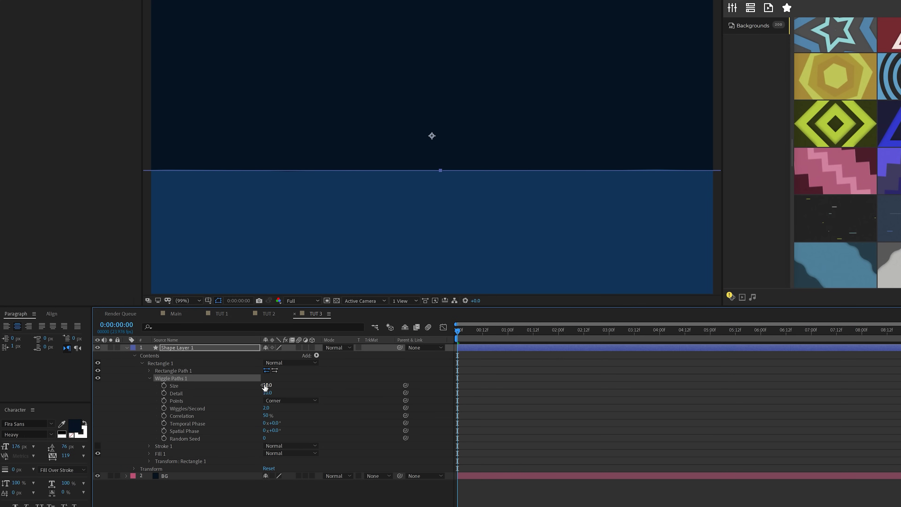
text(150)
key(Return)
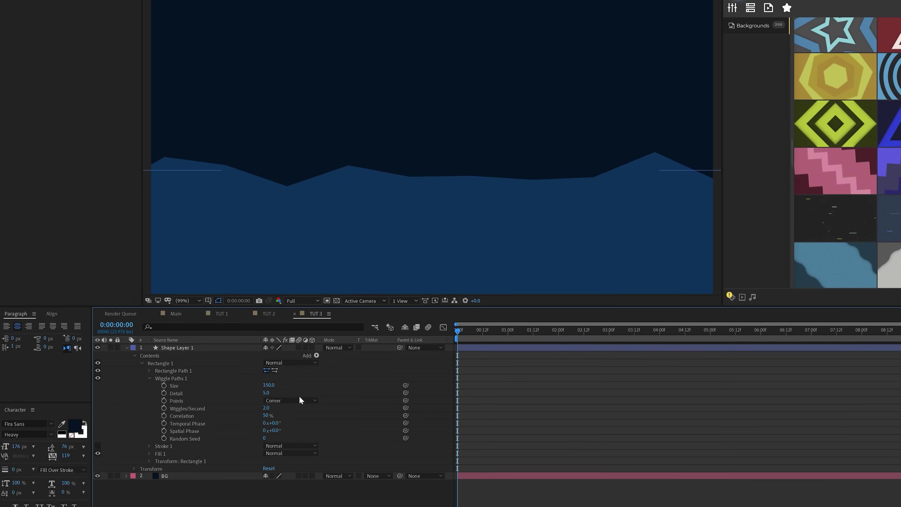
Step: Make the wiggle points Smooth at 0.5 wiggles per second, lower the shape, and preview
click(293, 401)
click(287, 418)
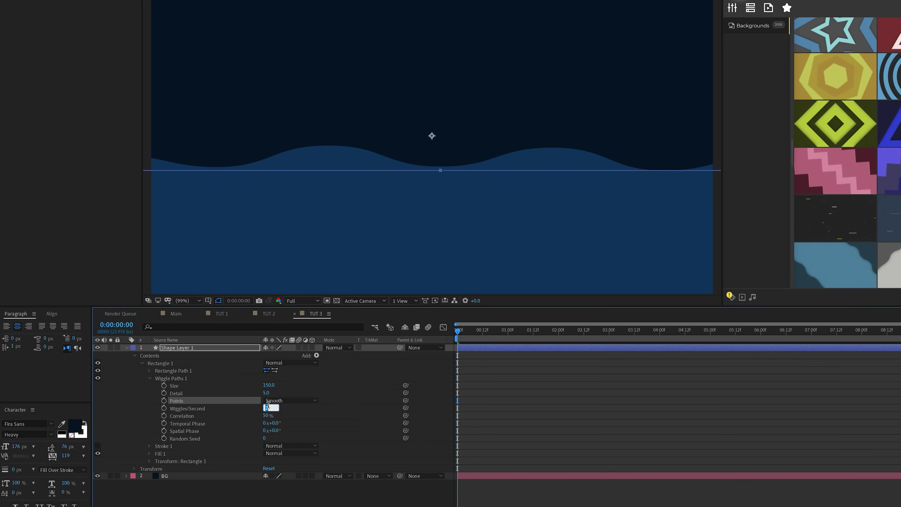
click(298, 413)
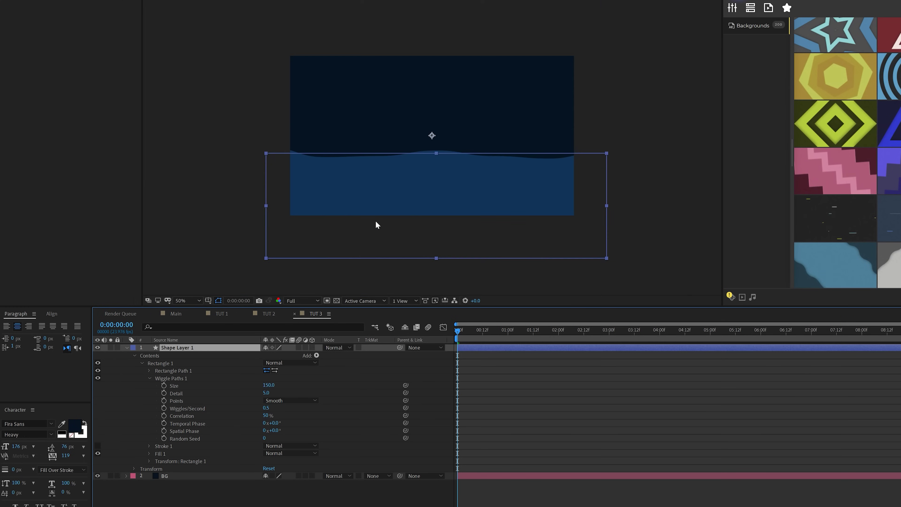
drag(427, 182, 428, 211)
drag(486, 330, 694, 334)
Step: Raise the wave slightly and give it a Drop Shadow: direction 0°, distance 21, softness 161
click(470, 208)
drag(469, 279, 470, 271)
scroll(289, 211, up, 1)
click(82, 9)
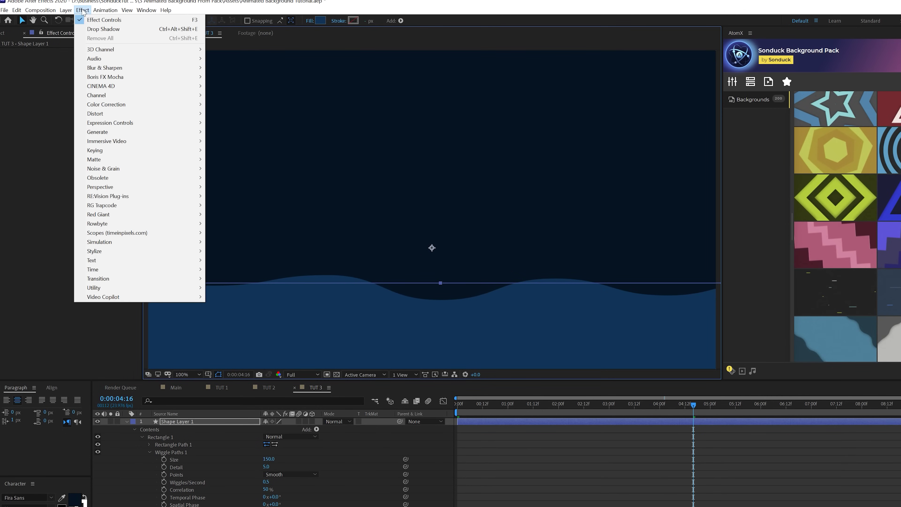
mouse_move(108, 191)
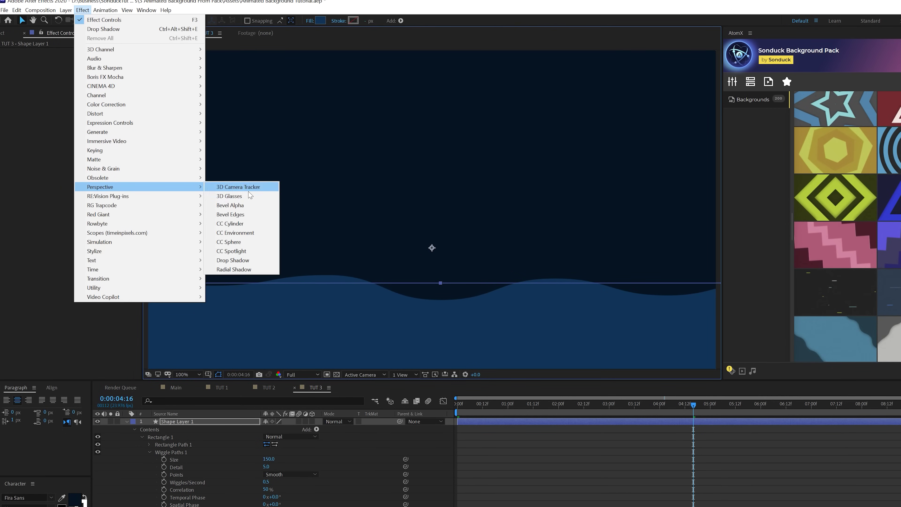
click(229, 261)
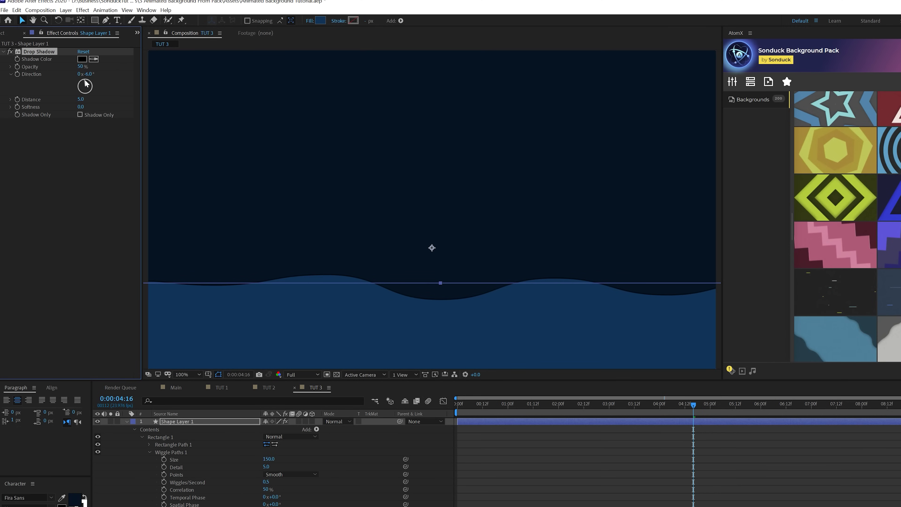
click(106, 140)
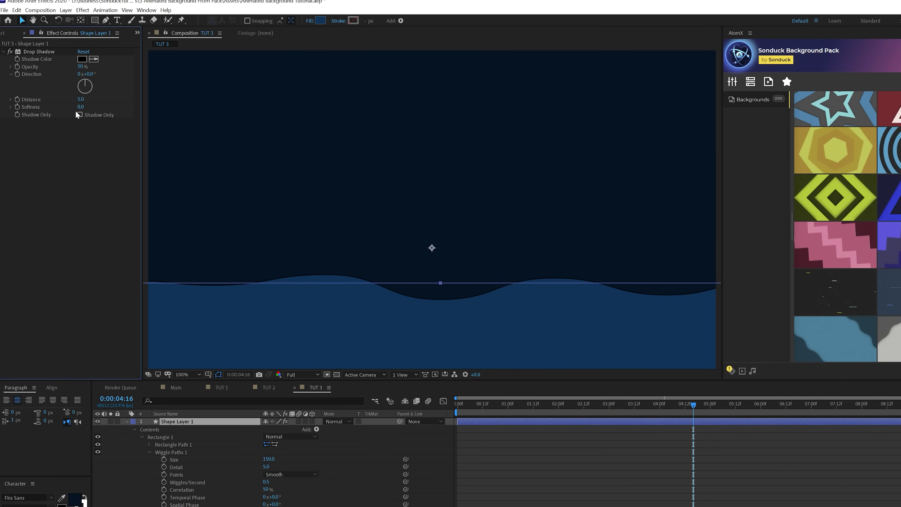
drag(80, 108, 86, 108)
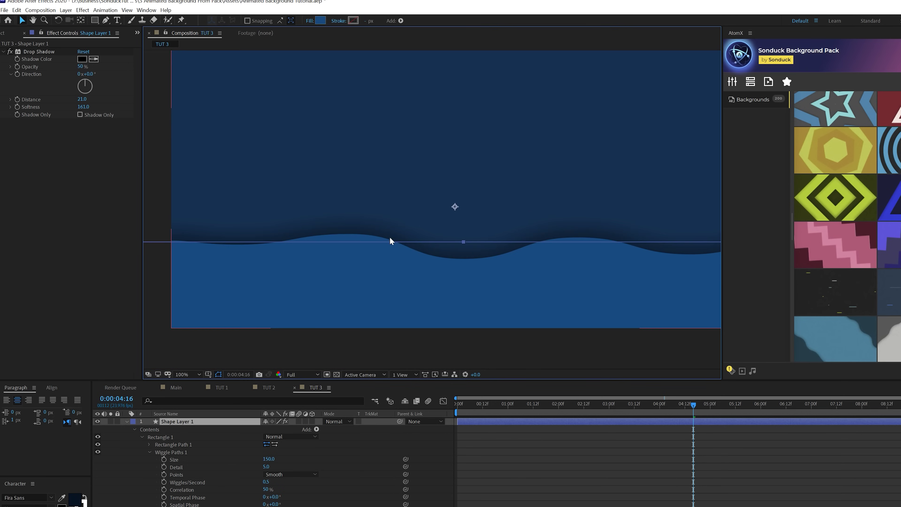
Step: Fit the whole composition in the viewer and collapse Shape Layer 1's properties
drag(482, 284, 400, 322)
click(189, 376)
click(189, 384)
click(167, 422)
click(127, 422)
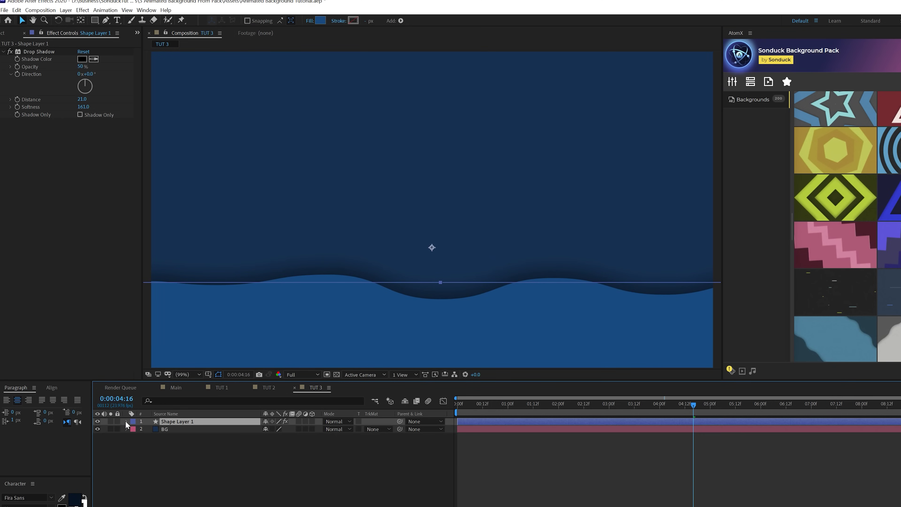
Step: Duplicate Shape Layer 1 and nudge the copy slightly down
click(17, 10)
click(32, 101)
key(shift+Down)
key(shift+Down)
key(shift+Down)
key(shift+Down)
key(shift+Down)
key(shift+Down)
key(shift+Down)
key(shift+Down)
key(shift+Down)
key(shift+Down)
key(shift+Down)
key(shift+Down)
key(shift+Down)
key(shift+Down)
key(shift+Down)
key(shift+Down)
key(shift+Down)
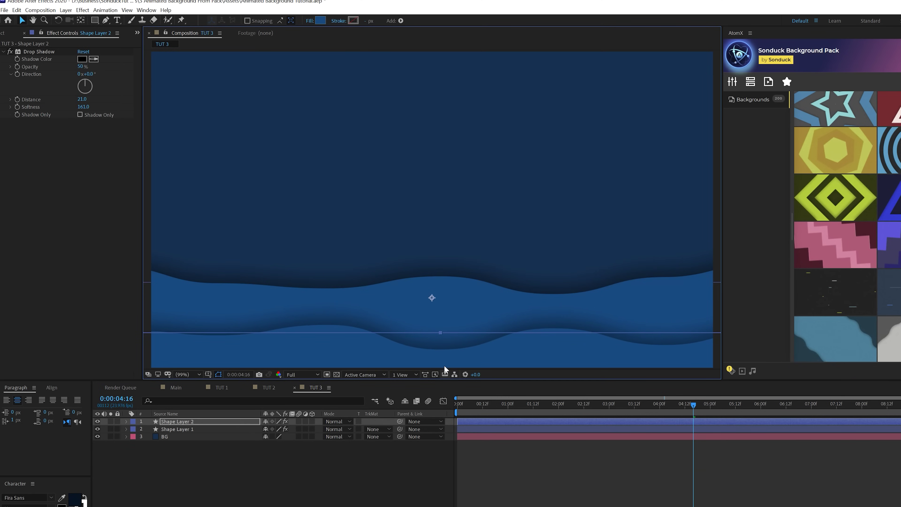
key(comma)
Step: Change the new wave's fill to the lighter blue #438EDE
click(321, 20)
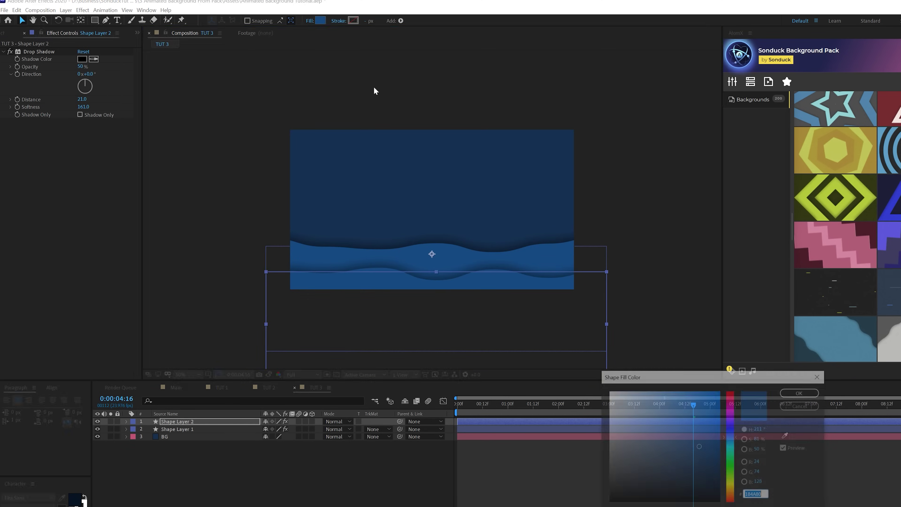
drag(699, 434, 686, 404)
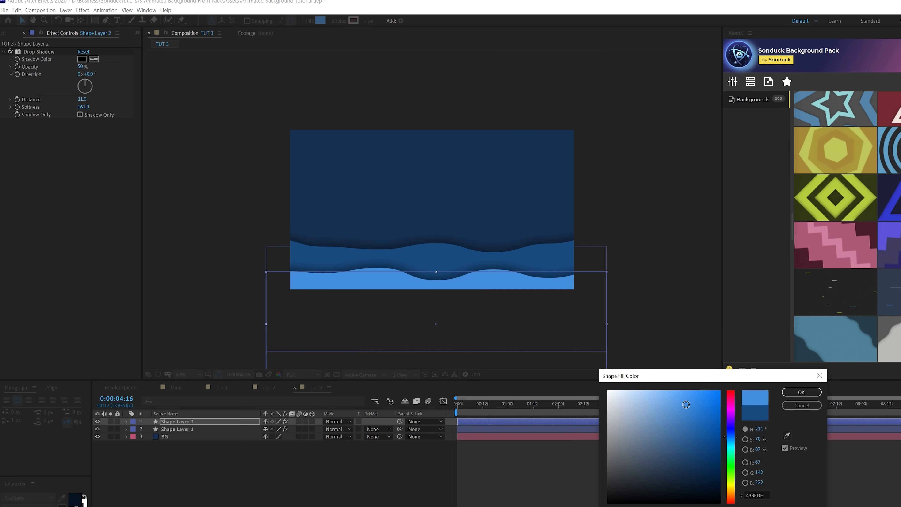
click(793, 393)
click(320, 487)
drag(475, 405, 612, 414)
Step: Set Shape Layer 2's Wiggle Paths Random Seed to 31, preview, then select both waves
click(176, 422)
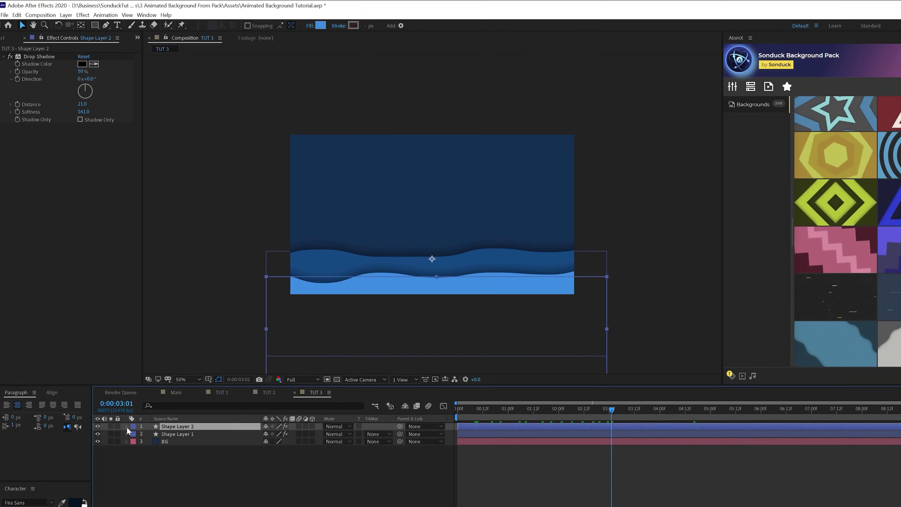
click(127, 426)
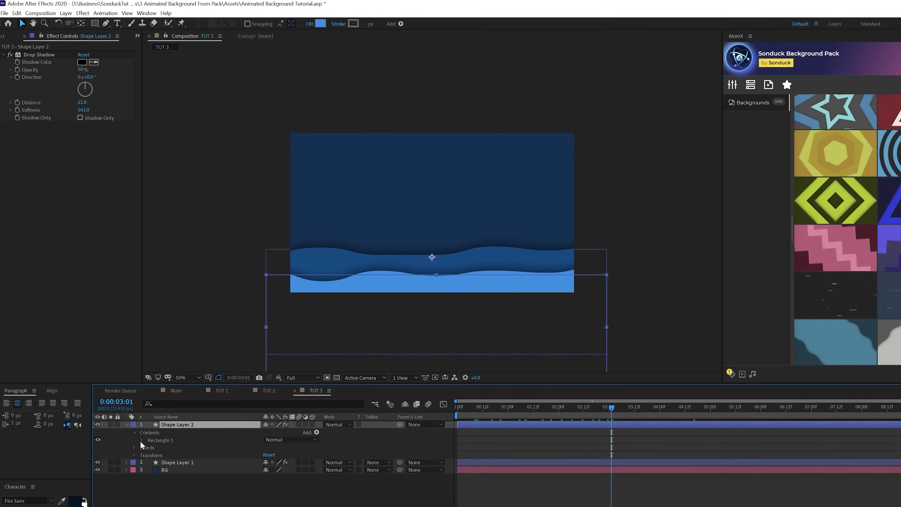
click(141, 441)
click(147, 455)
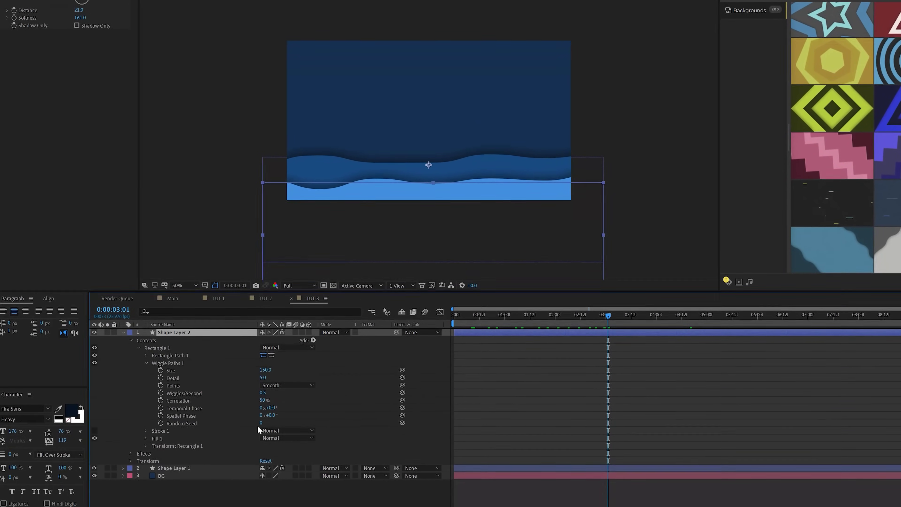
drag(261, 425, 278, 411)
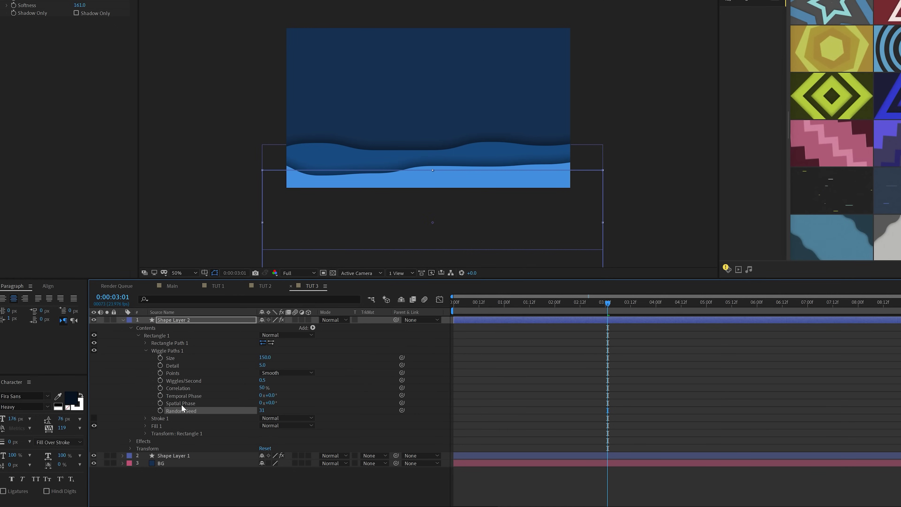
key(F2)
key(Home)
drag(501, 307, 631, 304)
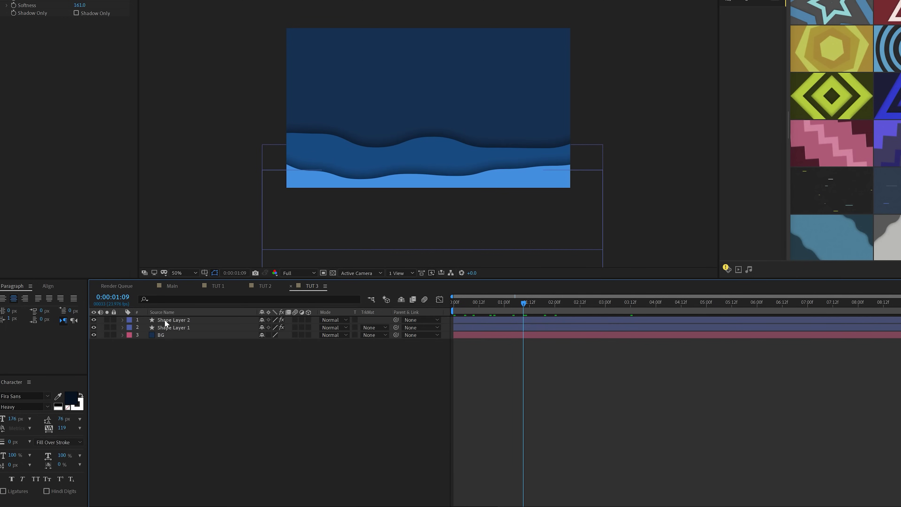
click(165, 320)
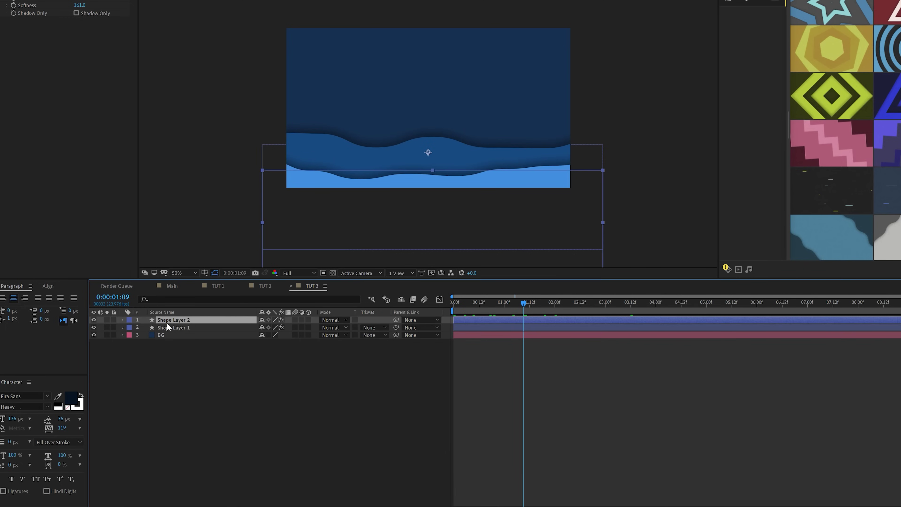
shift+click(166, 327)
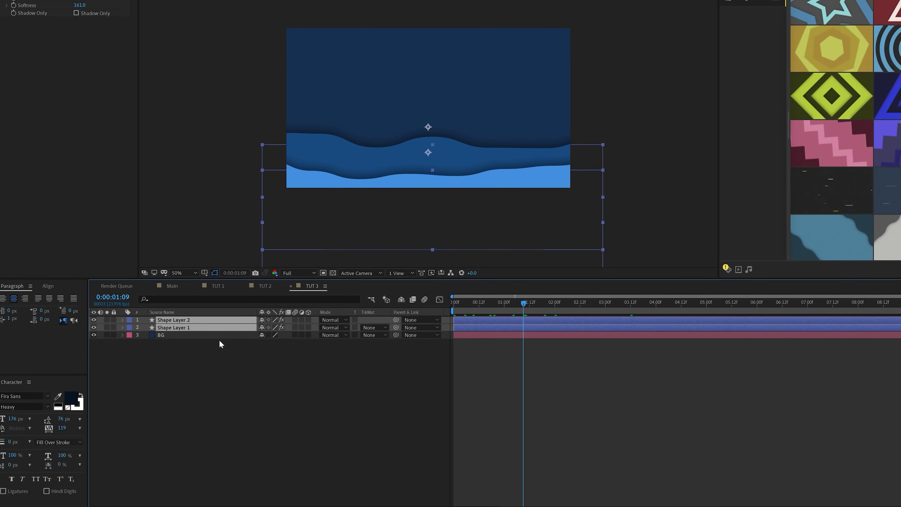
Step: Duplicate both waves with Ctrl+D and move Shape Layers 3–4 up to the top edge
key(ctrl+d)
drag(478, 153, 453, 29)
drag(407, 3, 409, 32)
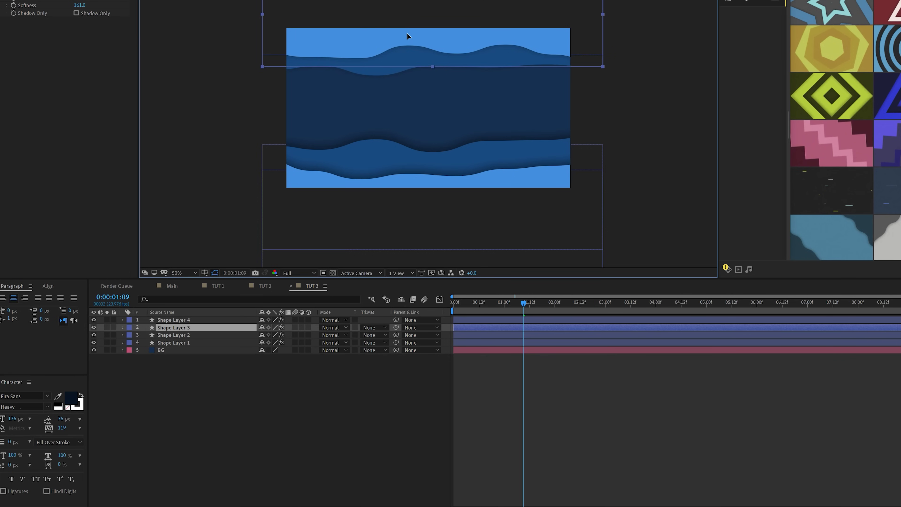
click(271, 429)
key(shift+Down)
key(shift+Down)
key(shift+Down)
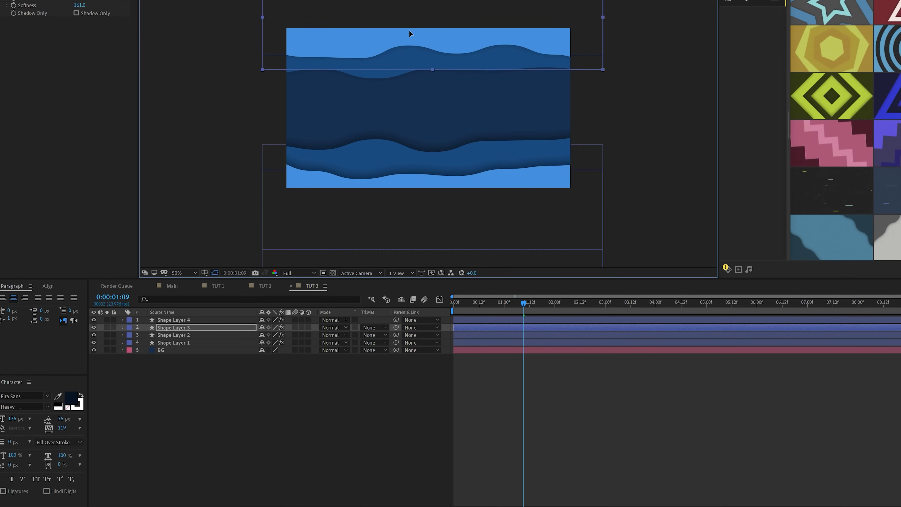
Step: Set the Drop Shadow Direction of Shape Layers 3 and 4 to 180°
click(159, 331)
scroll(324, 158, up, 1)
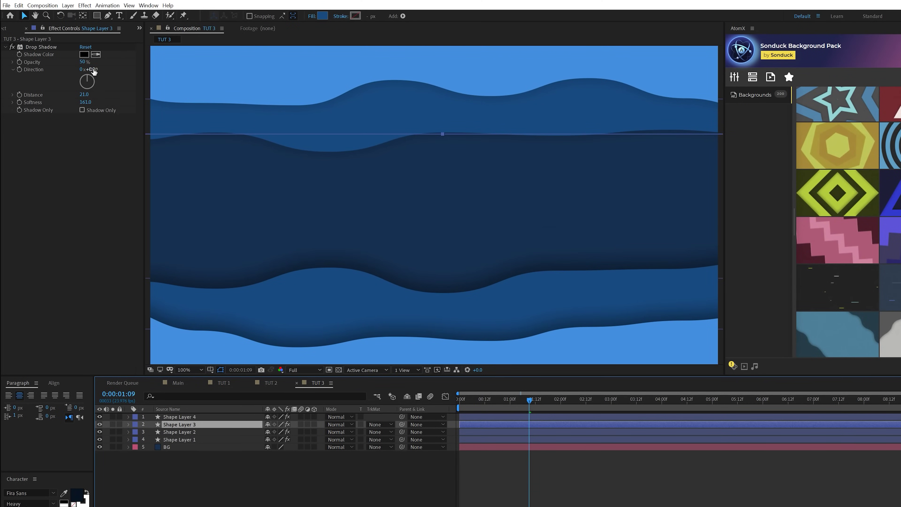
click(93, 69)
text(180)
click(81, 260)
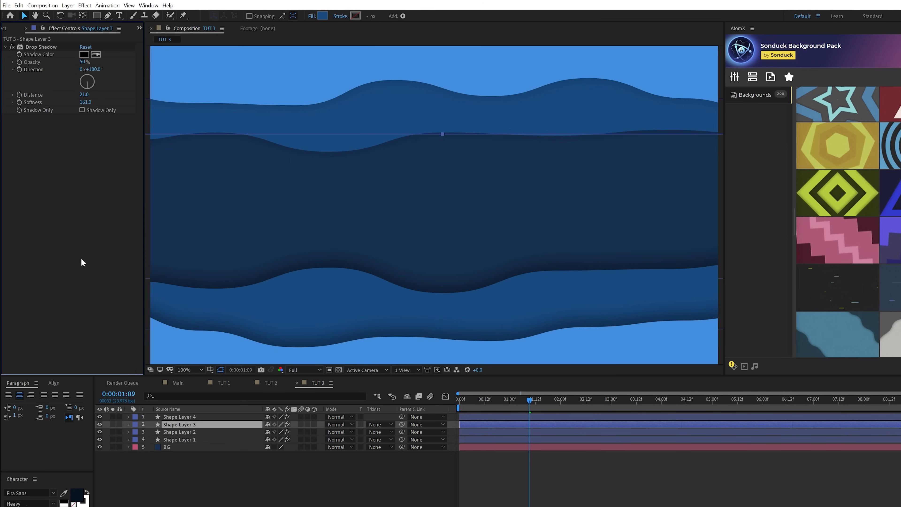
click(183, 418)
click(92, 69)
key(Return)
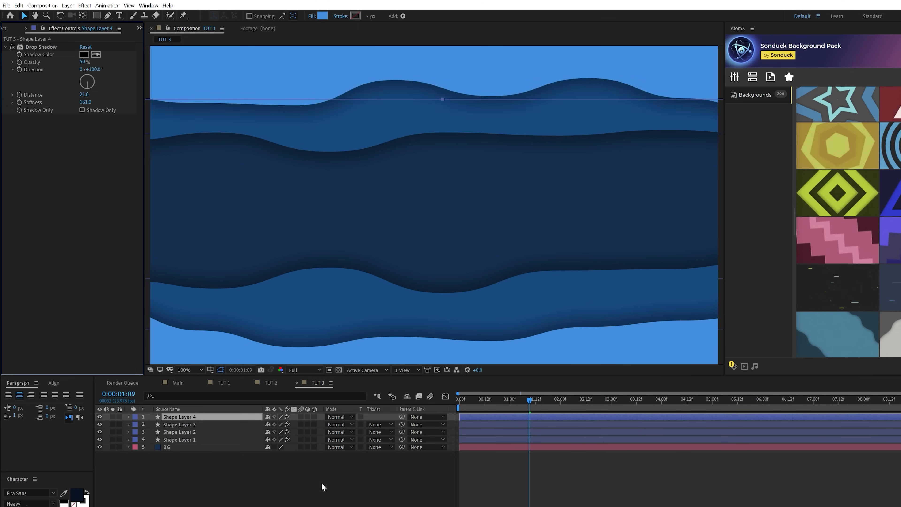